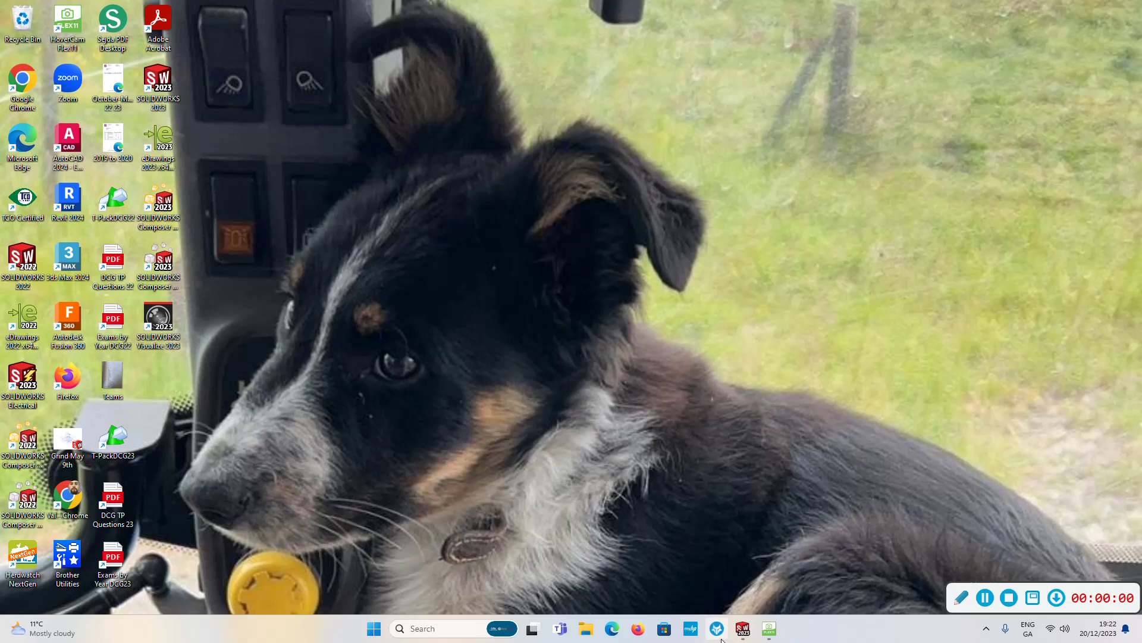
# Switch The Chopper Assembly's scene to Plain White and orbit the model to a new angle
pyautogui.click(738, 635)
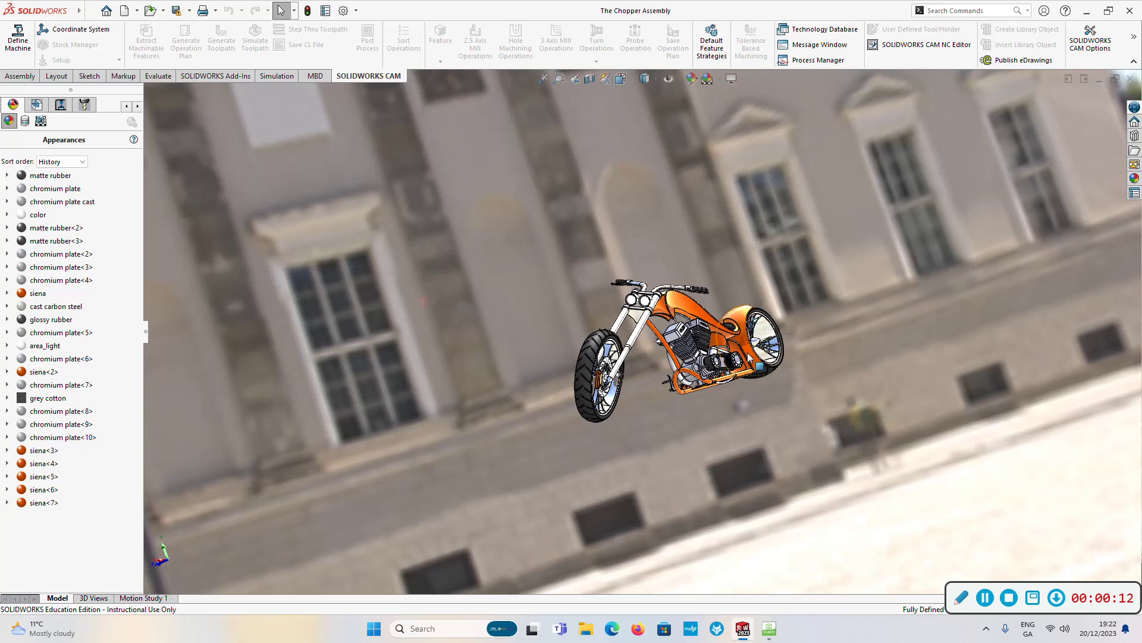
pyautogui.scroll(-4, 733, 310)
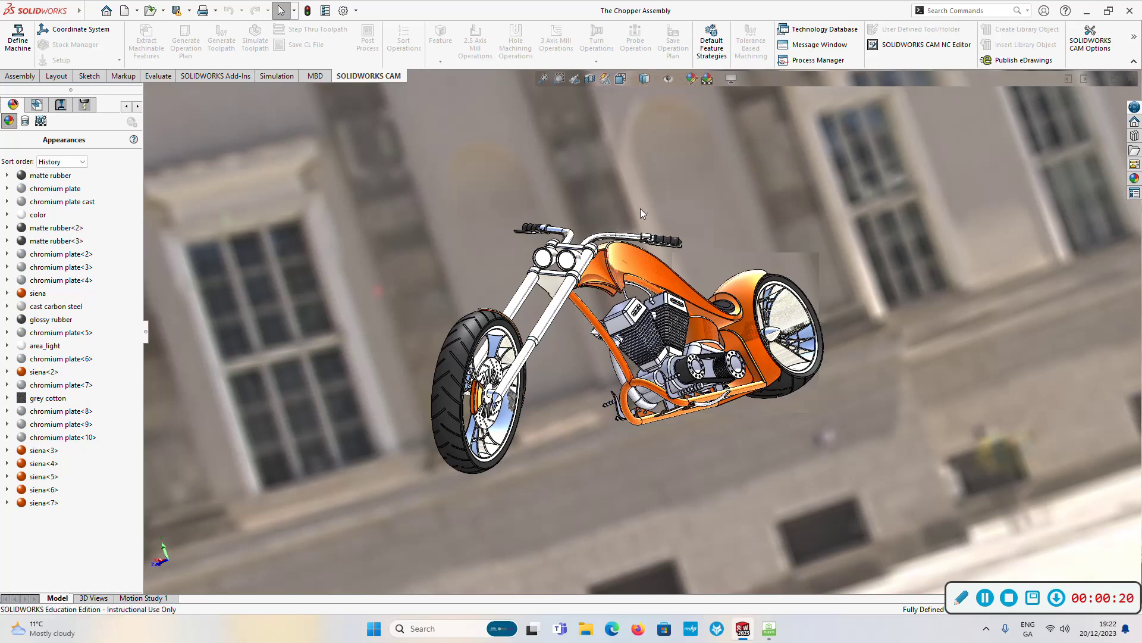
pyautogui.click(719, 80)
pyautogui.click(712, 113)
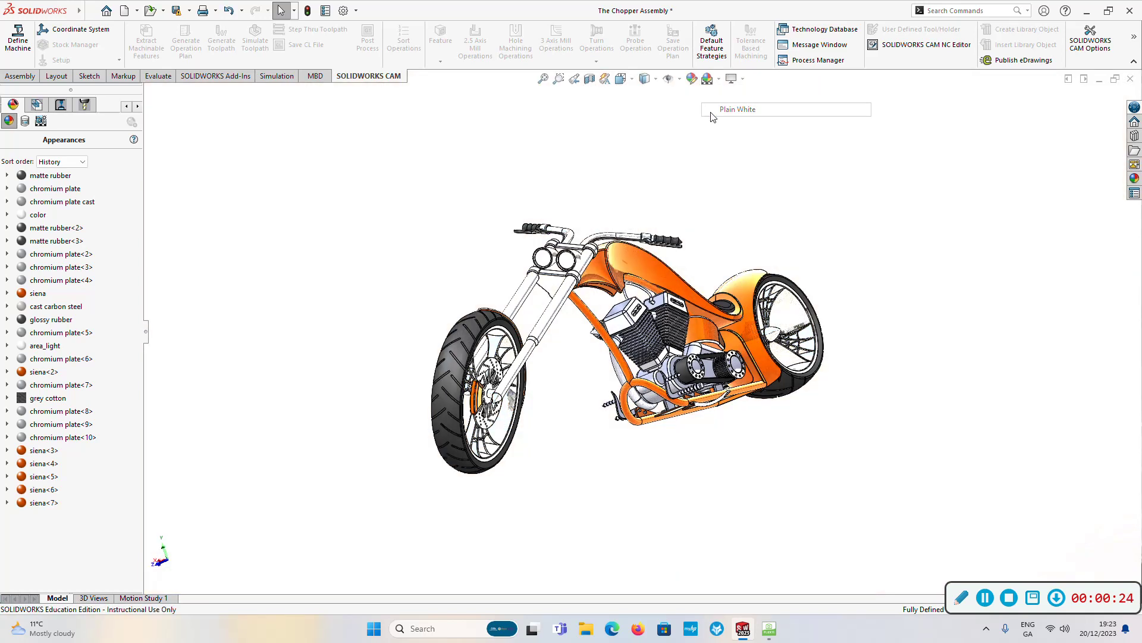
pyautogui.moveTo(712, 116); pyautogui.dragTo(833, 176, button='middle')
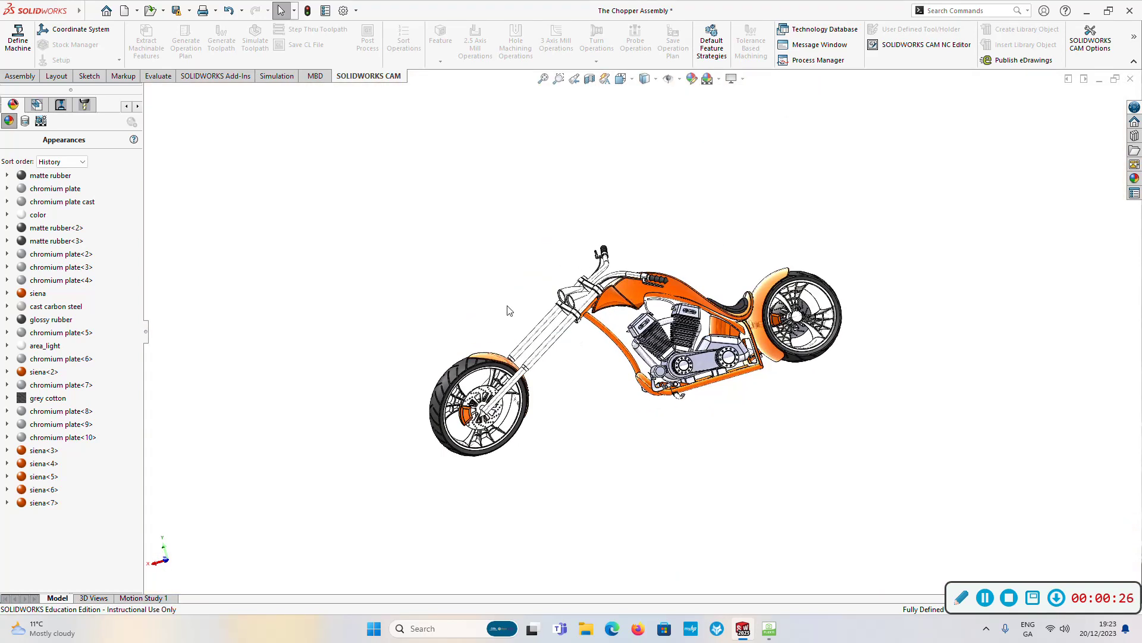
# Start a drawing from the assembly and select the DCG A3L template
pyautogui.click(137, 11)
pyautogui.click(140, 42)
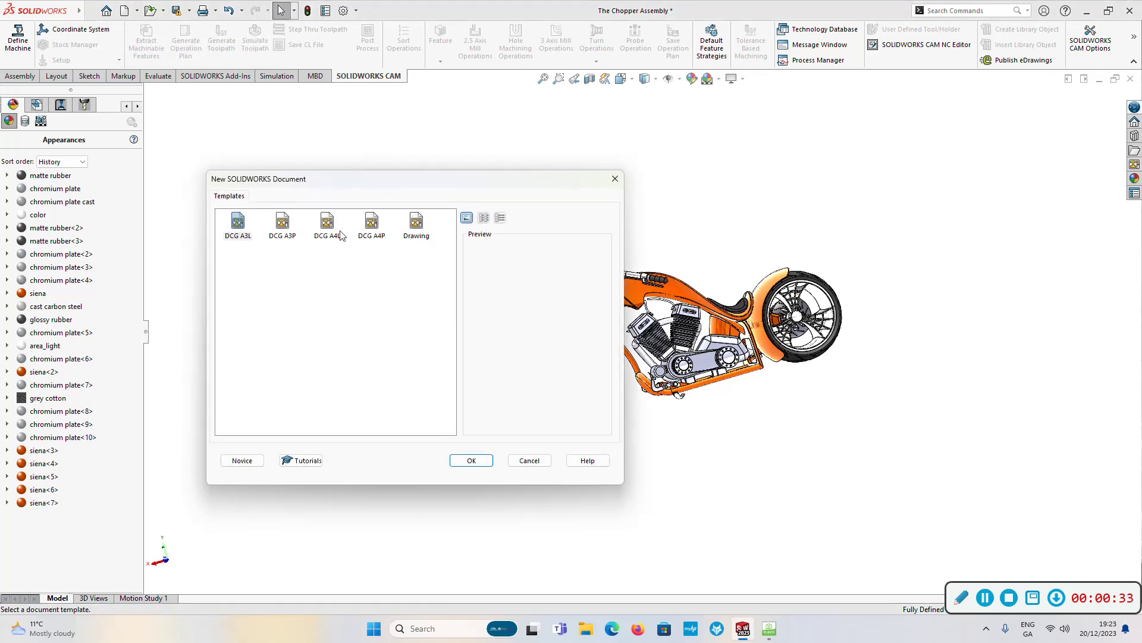
pyautogui.click(415, 232)
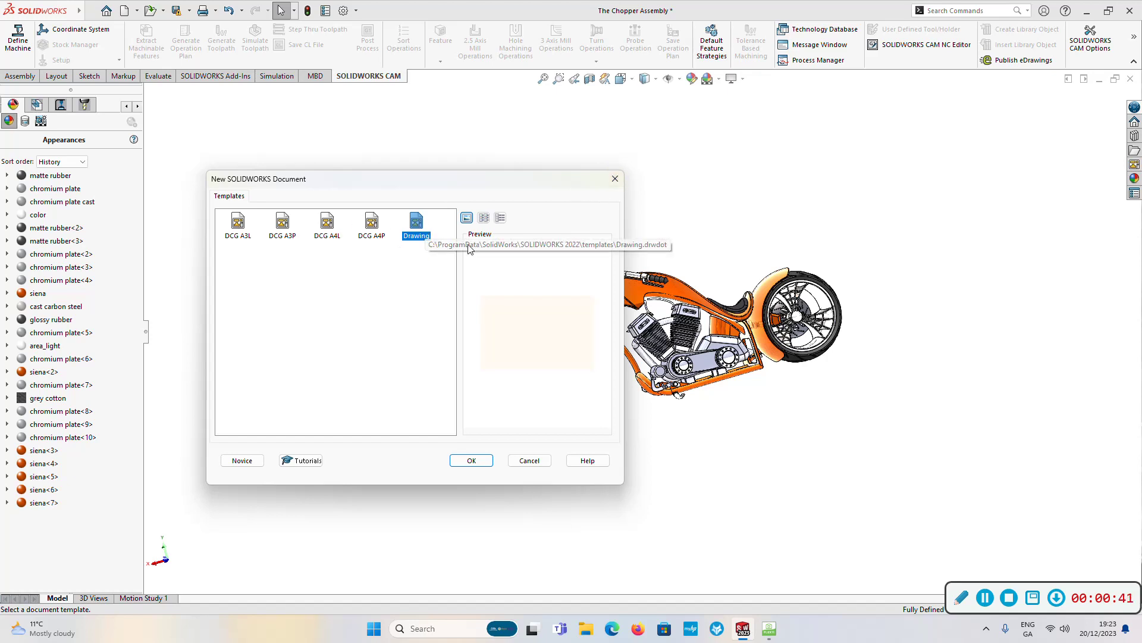
pyautogui.click(250, 231)
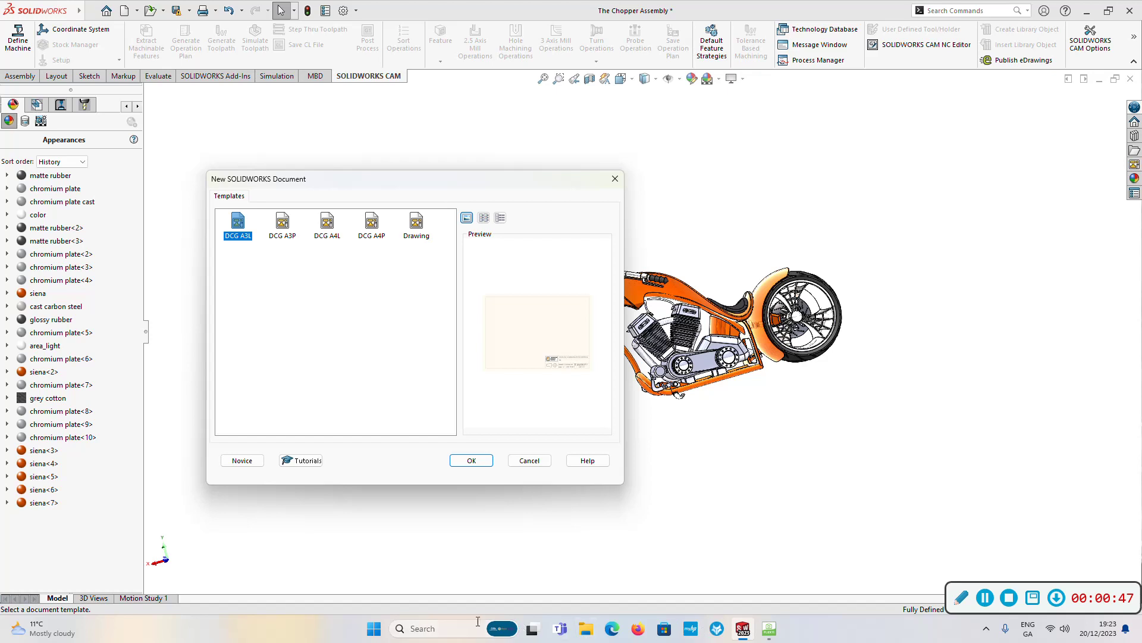
# Launch Google Chrome from Windows search with the first user profile
pyautogui.click(454, 635)
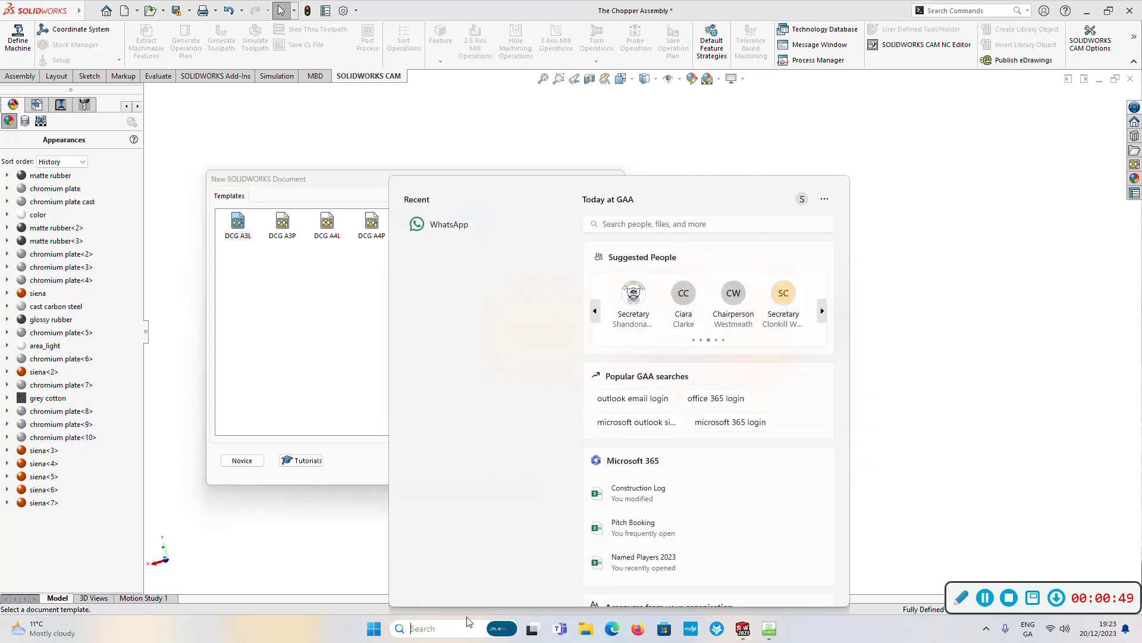
pyautogui.write('chrome')
pyautogui.press('Return')
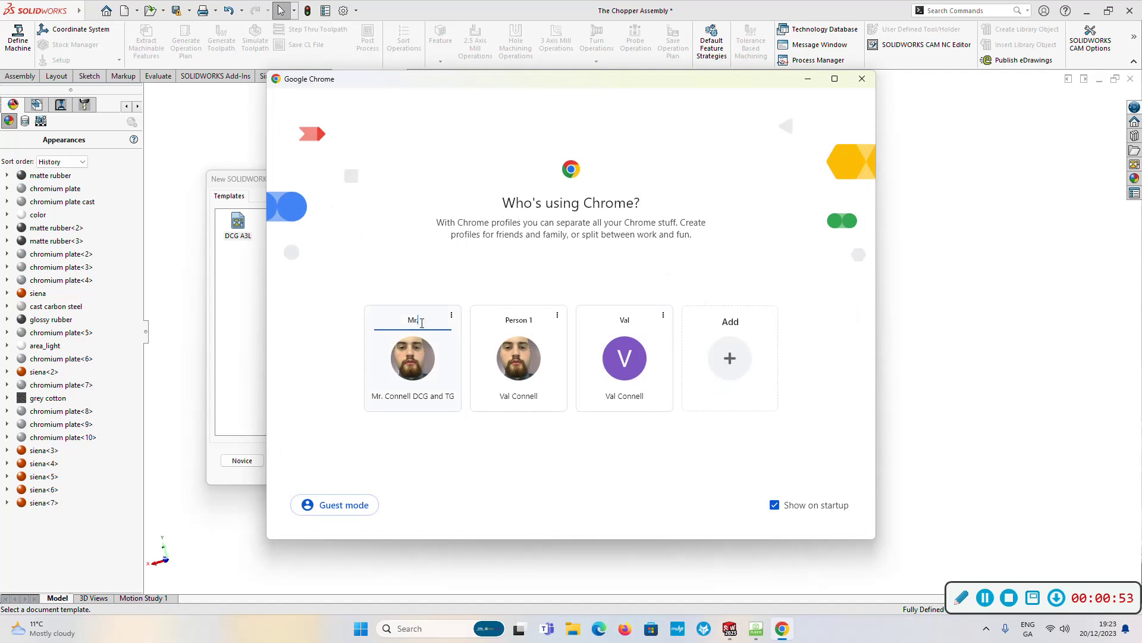
pyautogui.click(445, 351)
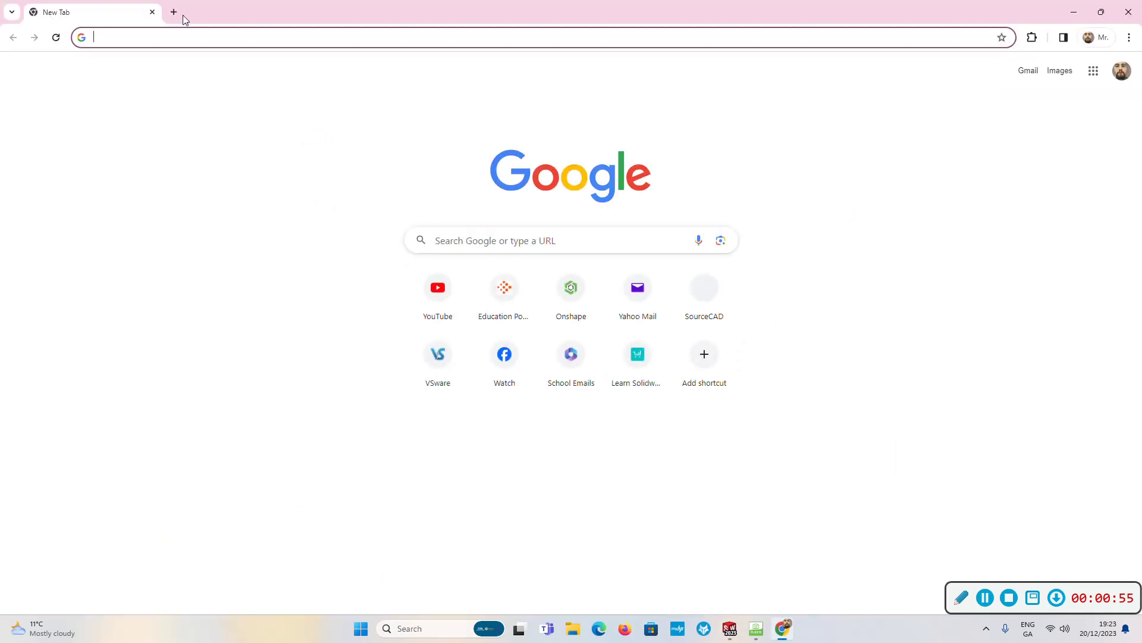
# Search 't4 solidworks drawings', open the t4.ie Drawings page and download the Sheet Format file
pyautogui.click(171, 36)
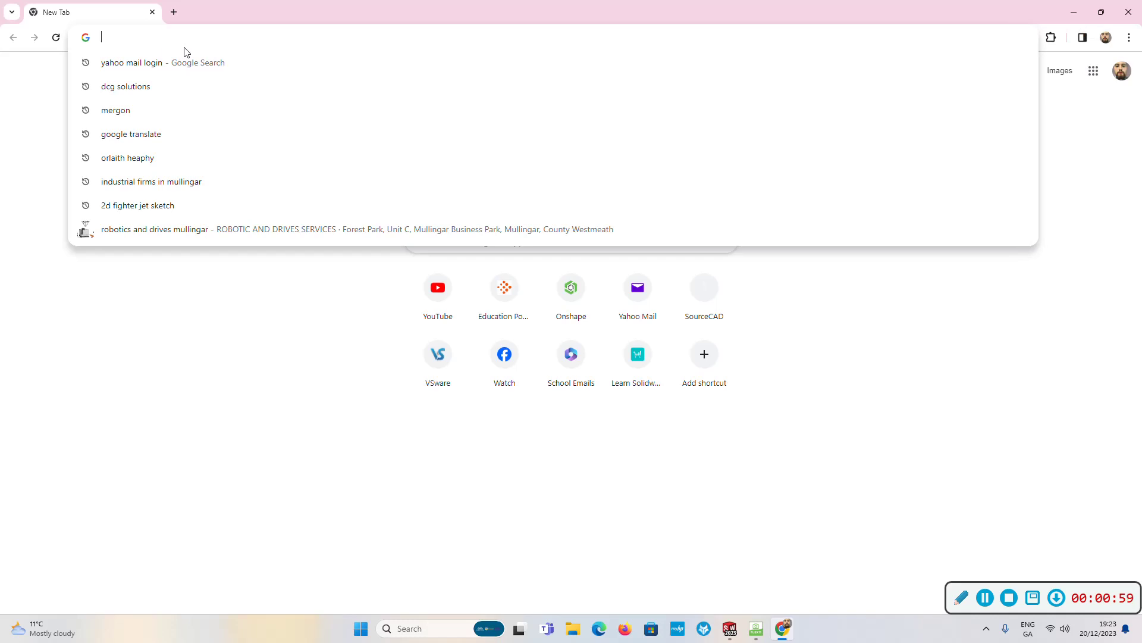
pyautogui.write('t4 solid')
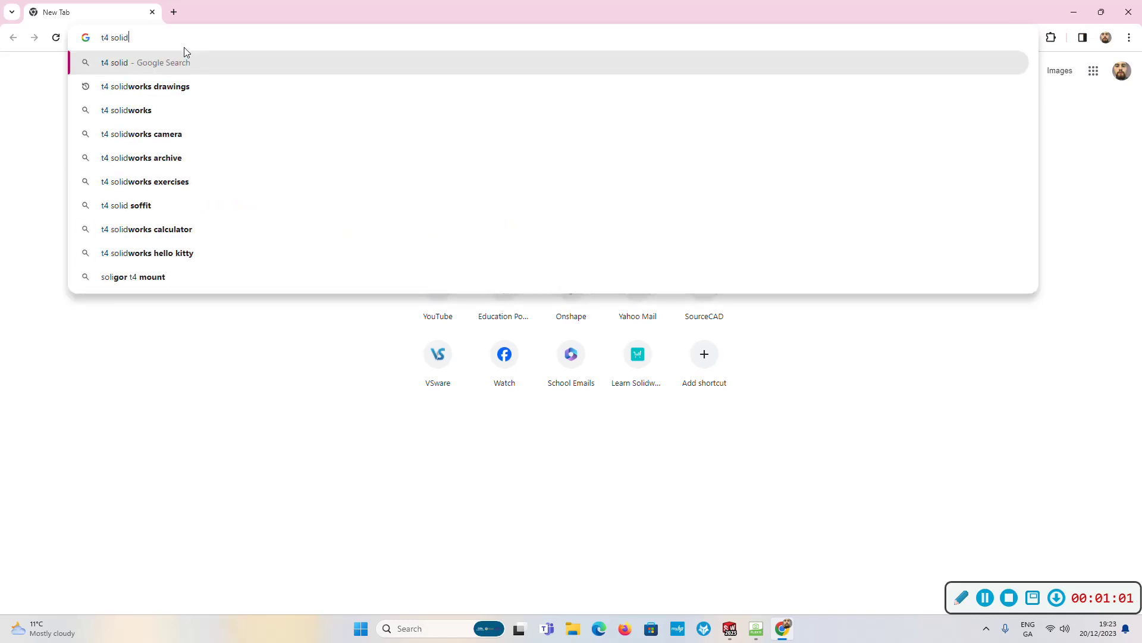
pyautogui.click(167, 86)
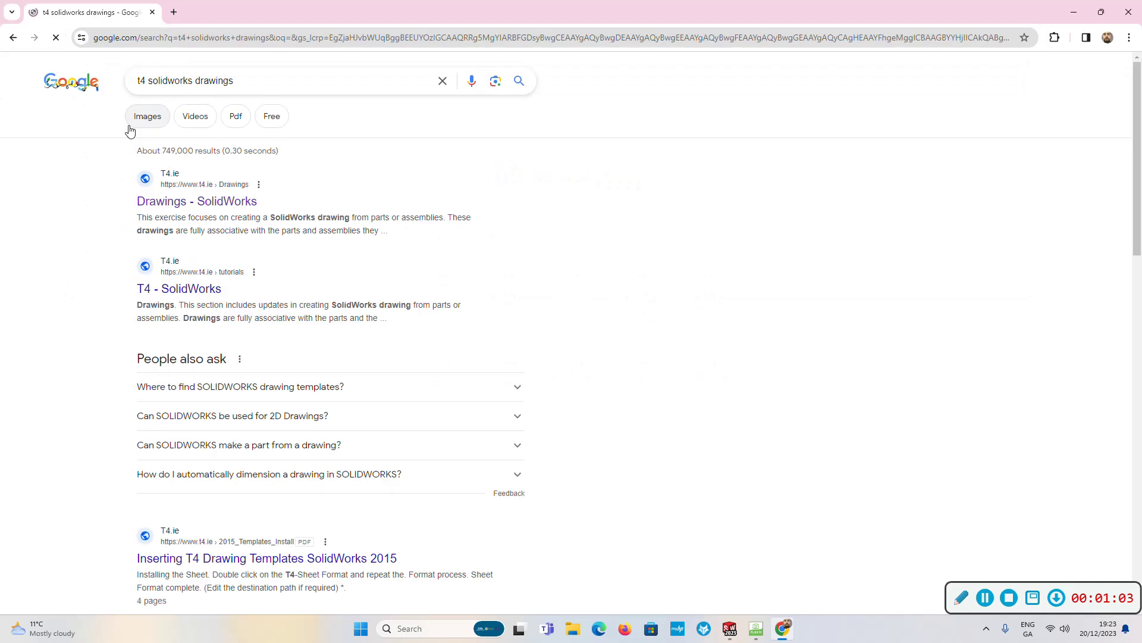
pyautogui.click(158, 200)
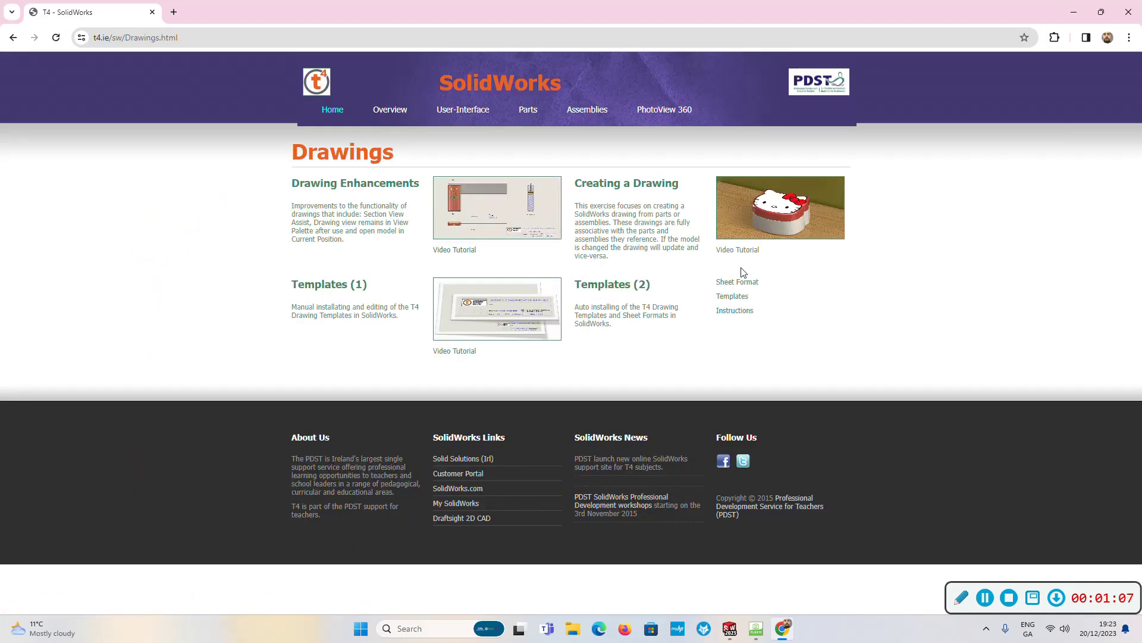
pyautogui.click(745, 284)
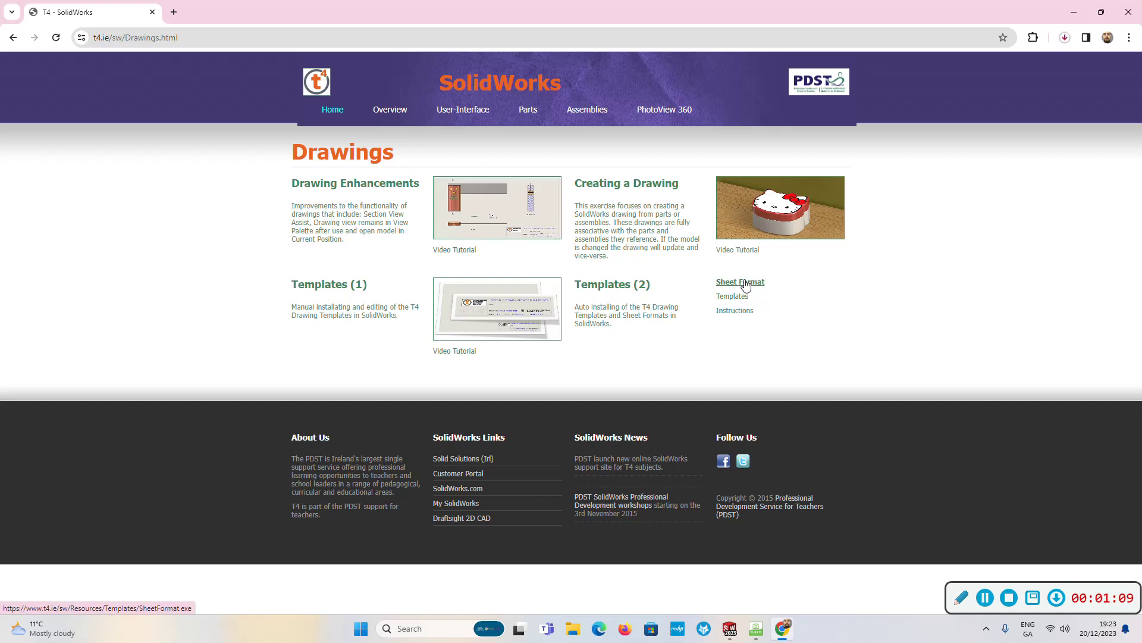
pyautogui.click(1067, 37)
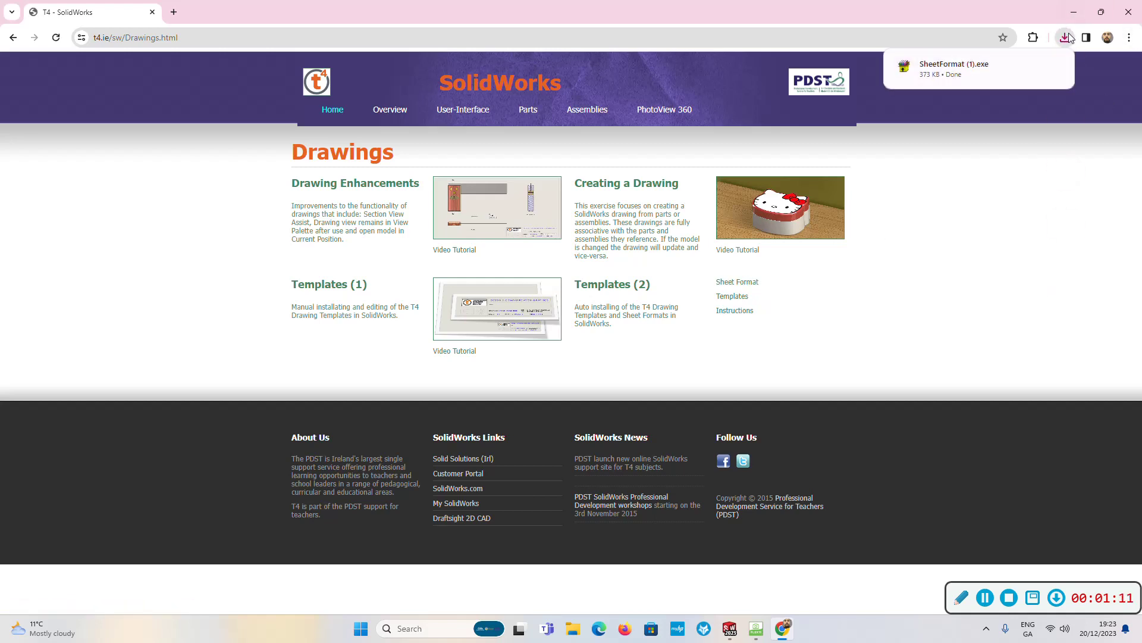
# Run SheetFormat (1).exe and extract it to the sheetformat folder with the path year corrected to 23
pyautogui.click(987, 64)
pyautogui.click(591, 334)
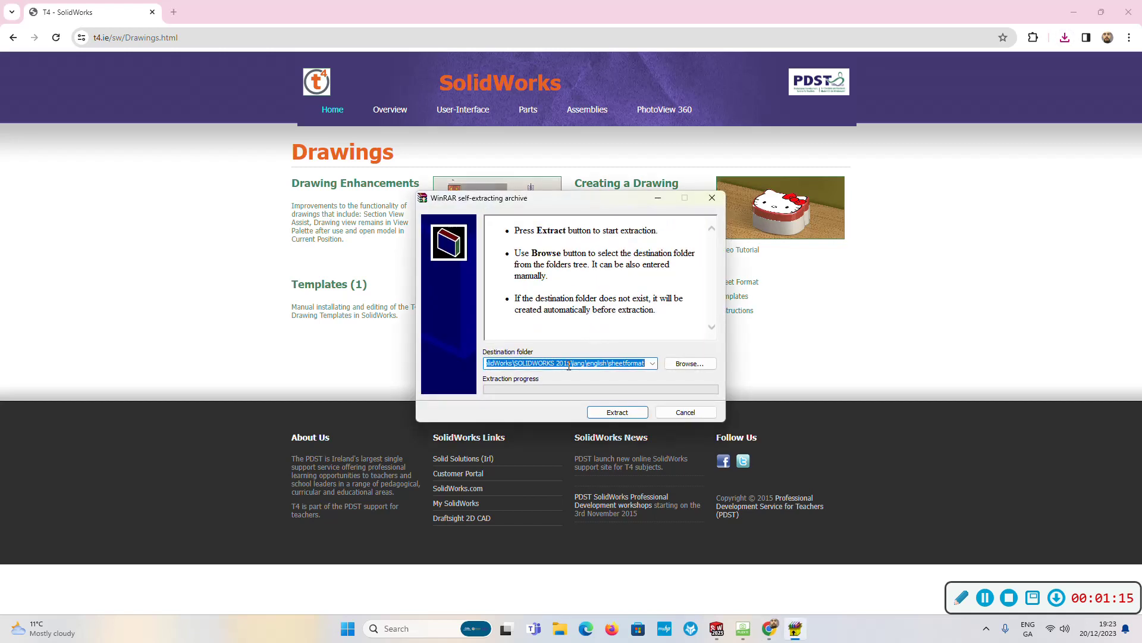
pyautogui.click(568, 364)
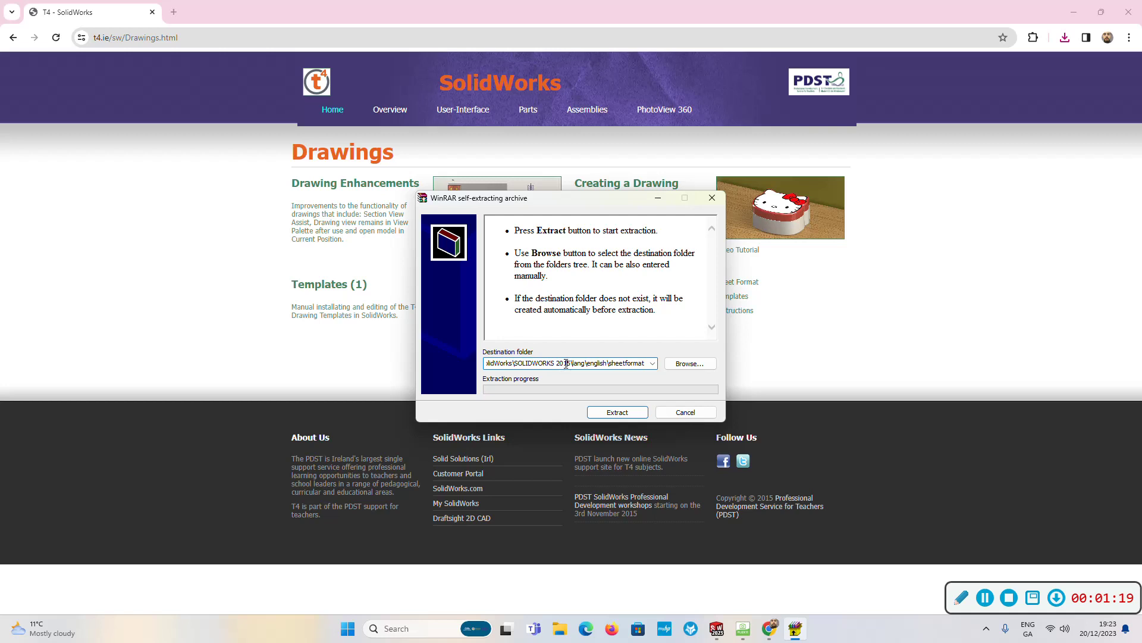
pyautogui.write('23')
pyautogui.press('Return')
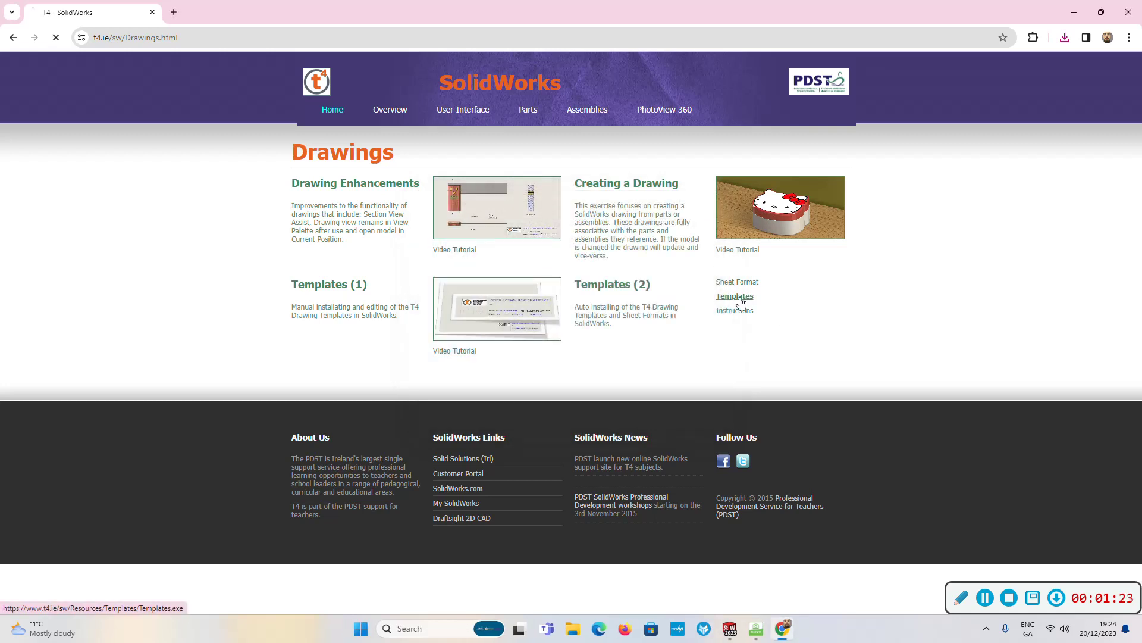
# Download Templates (2).exe and extract it to the SOLIDWORKS templates folder with the path year fixed
pyautogui.click(738, 310)
pyautogui.click(1071, 41)
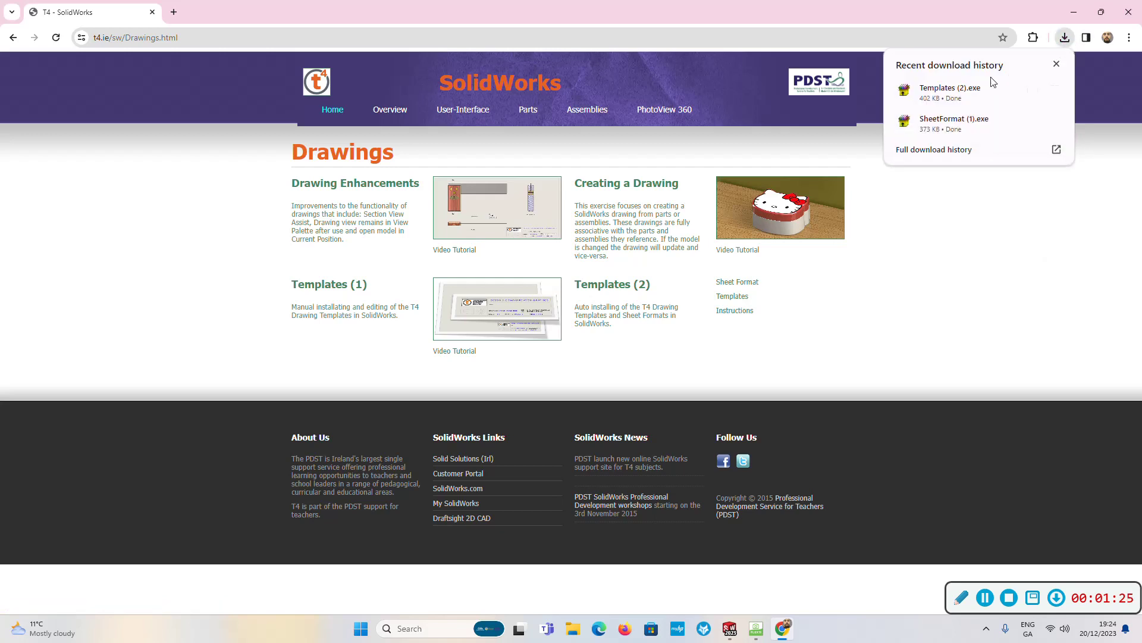
pyautogui.click(958, 99)
pyautogui.click(595, 332)
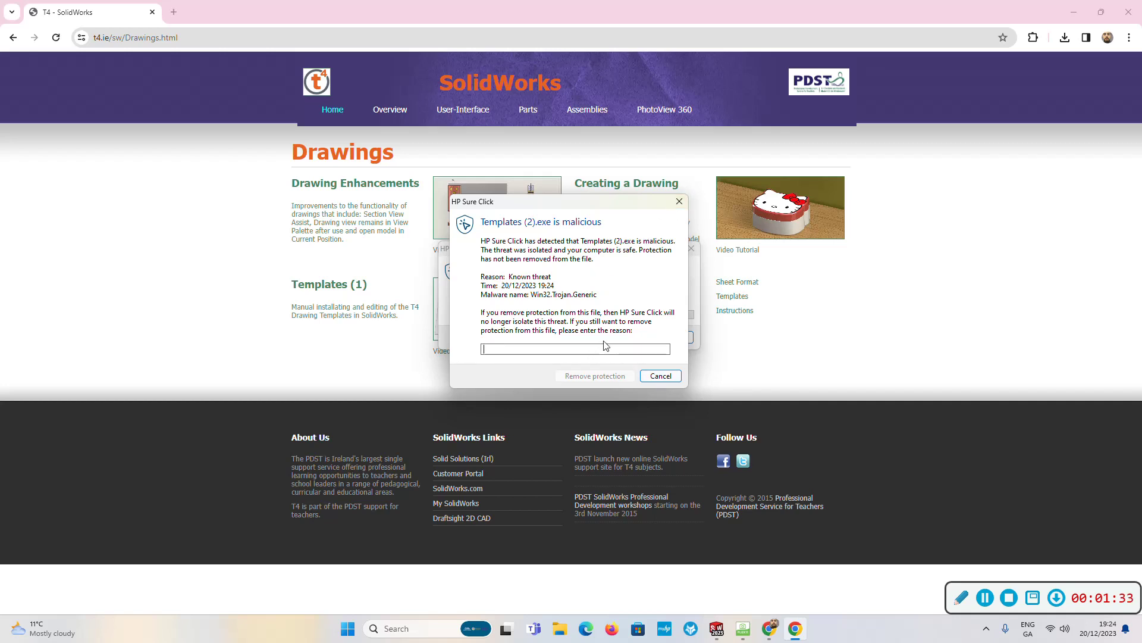
pyautogui.write('.')
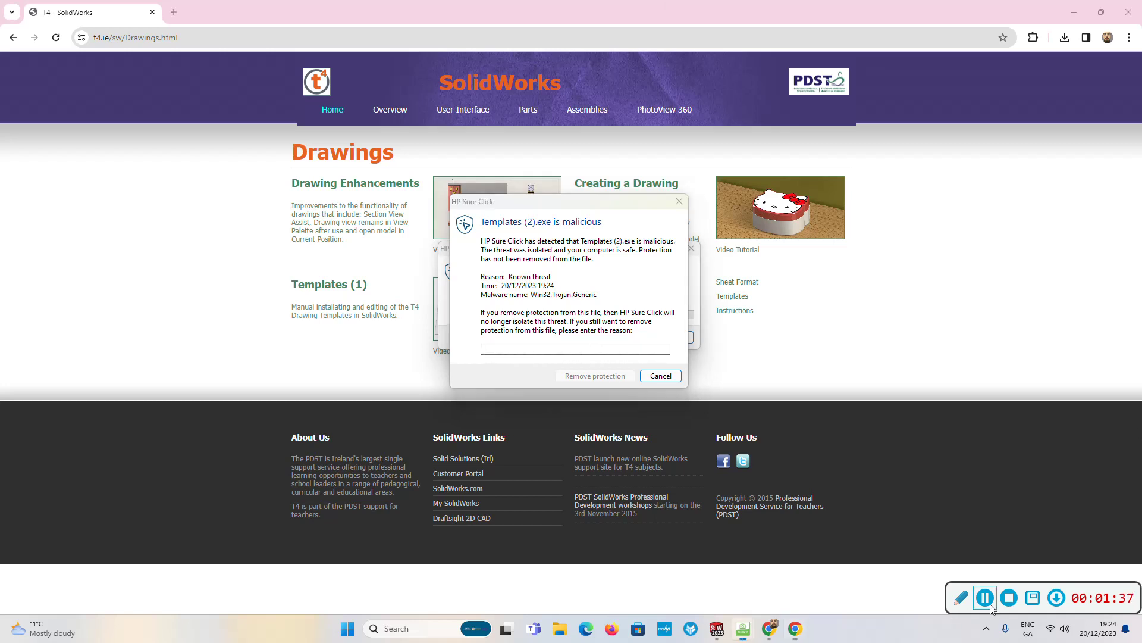
pyautogui.moveTo(620, 362); pyautogui.dragTo(624, 362)
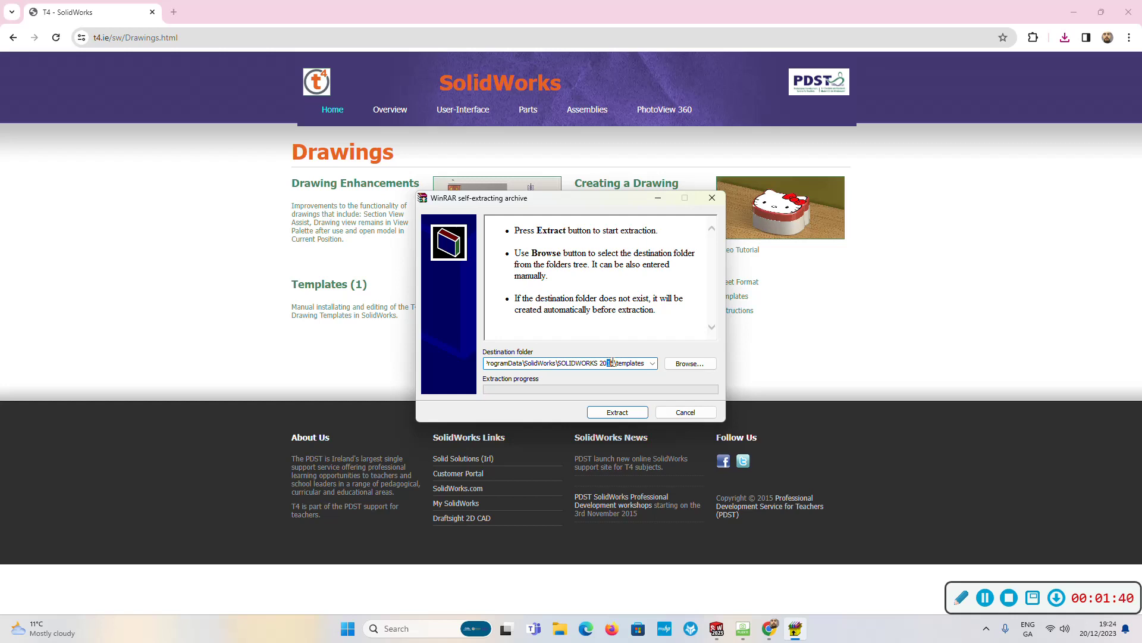
pyautogui.write('23')
pyautogui.press('Return')
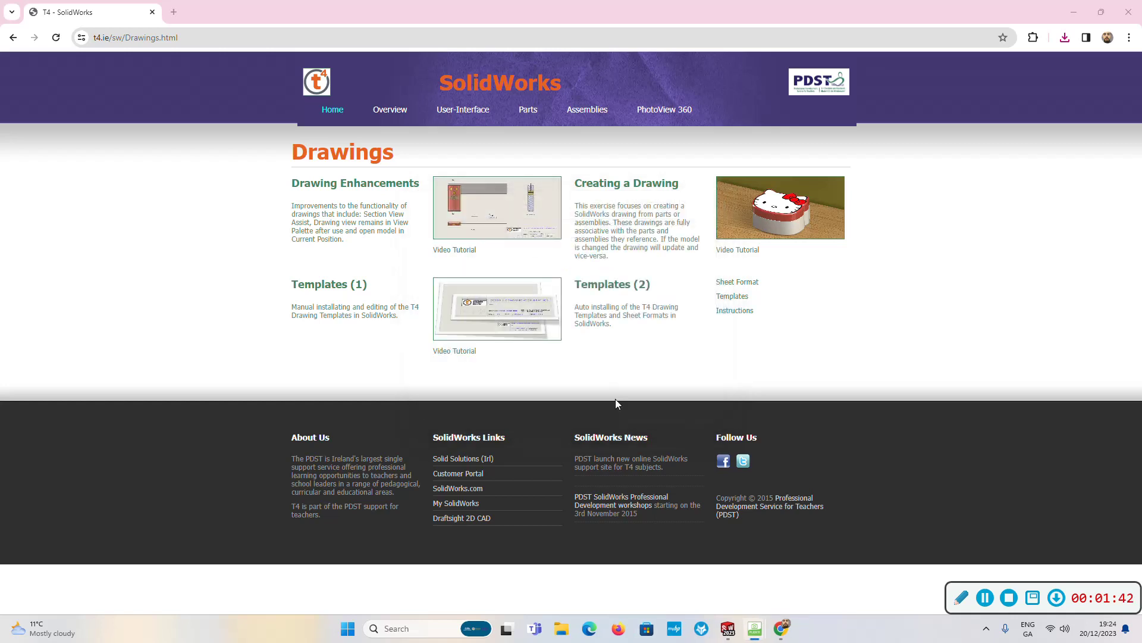
# Create the A3 drawing sheet from the DCG A3L template and begin Standard 3 View
pyautogui.click(726, 632)
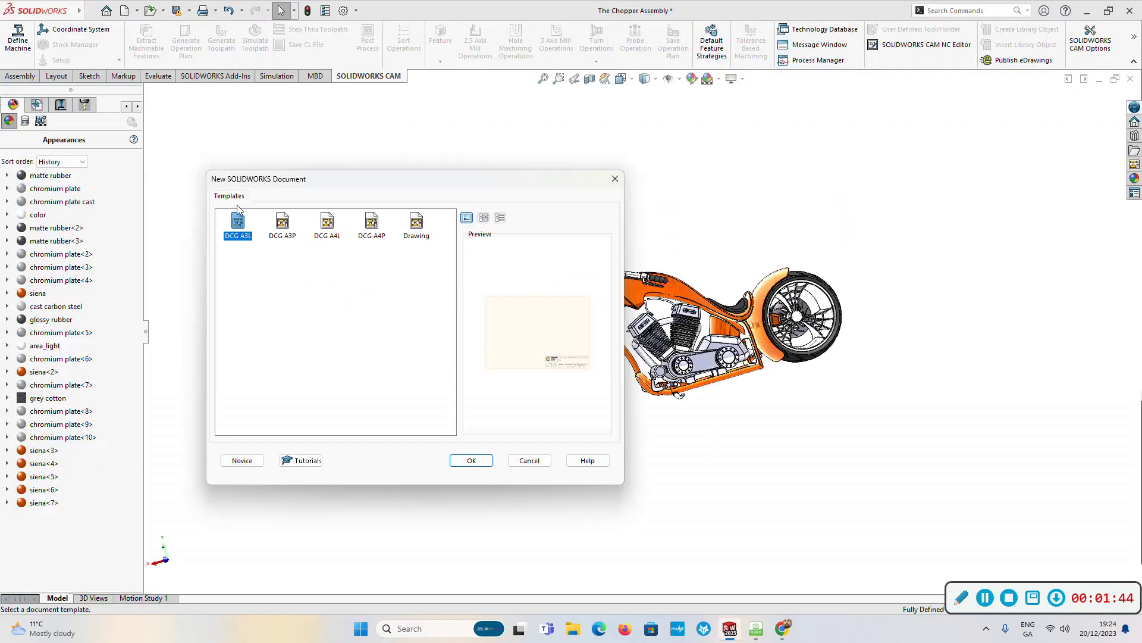
pyautogui.click(466, 463)
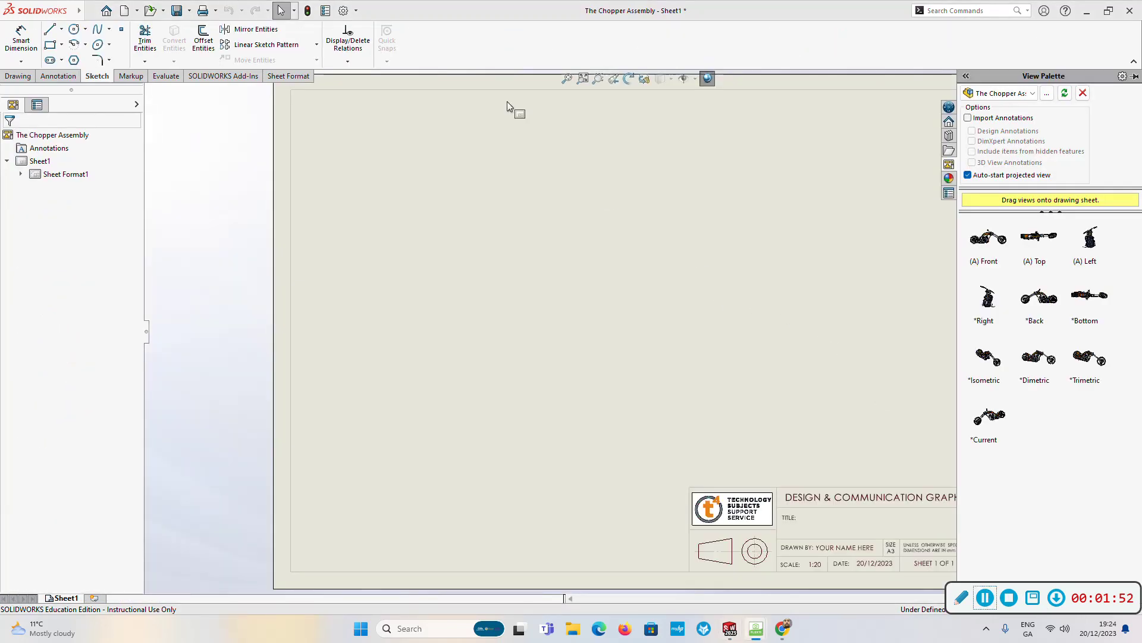
pyautogui.click(17, 76)
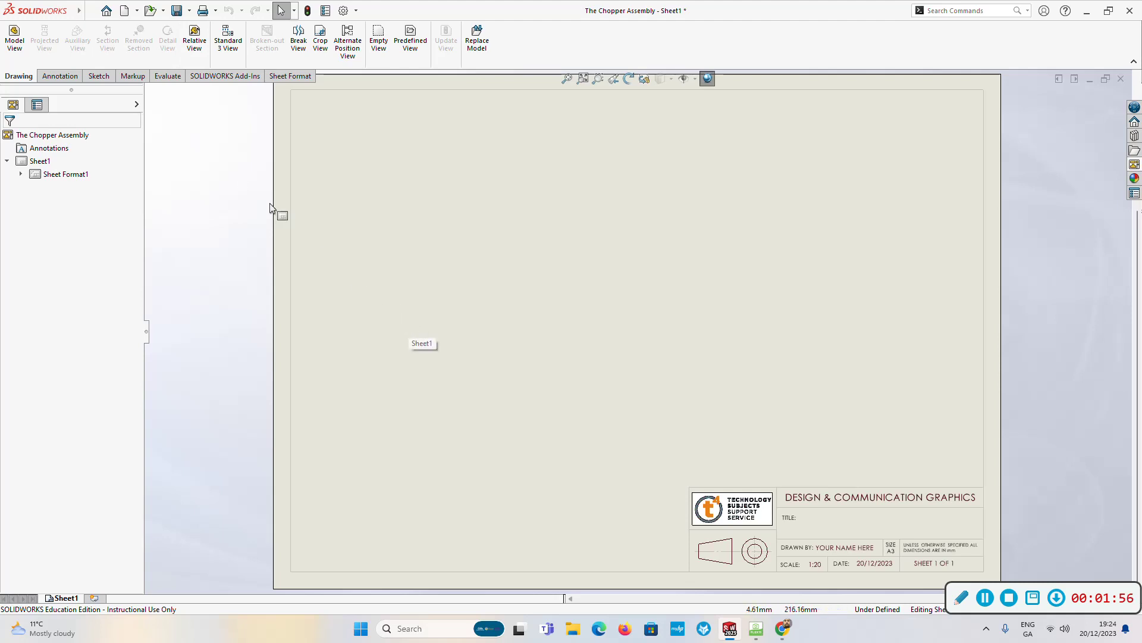
pyautogui.click(227, 38)
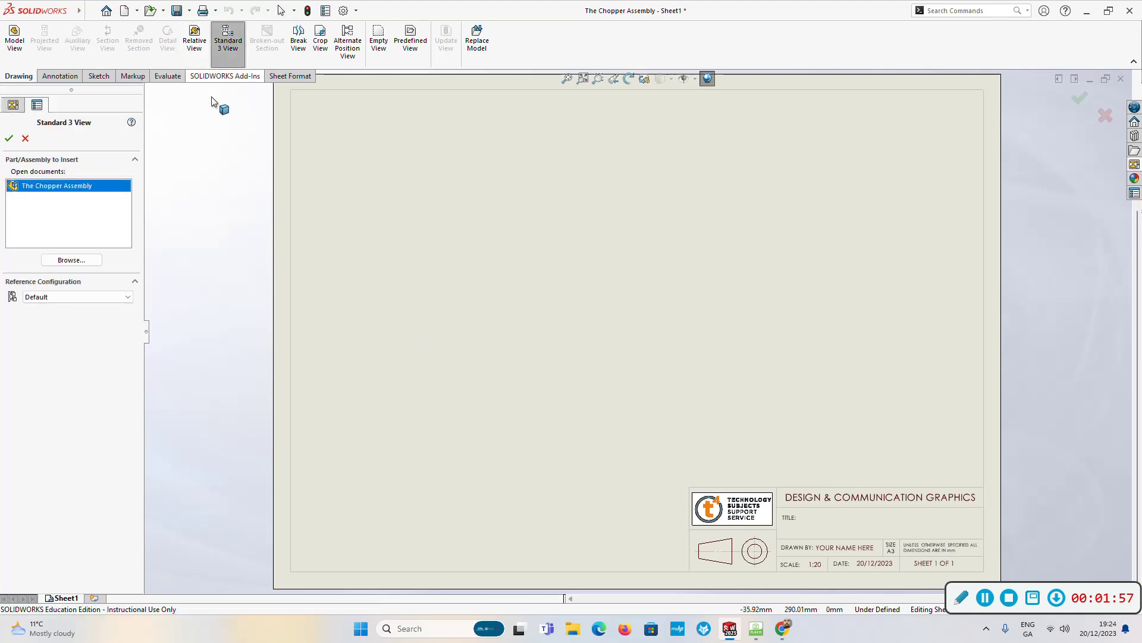
# Place the three standard views of The Chopper Assembly on the sheet
pyautogui.doubleClick(47, 186)
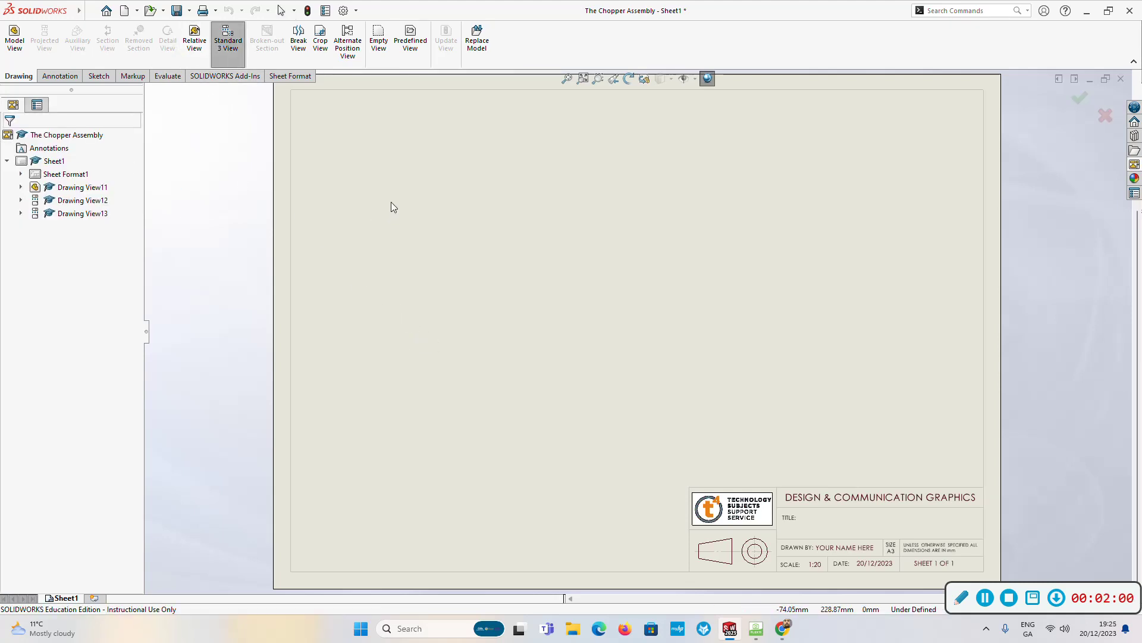
pyautogui.click(466, 224)
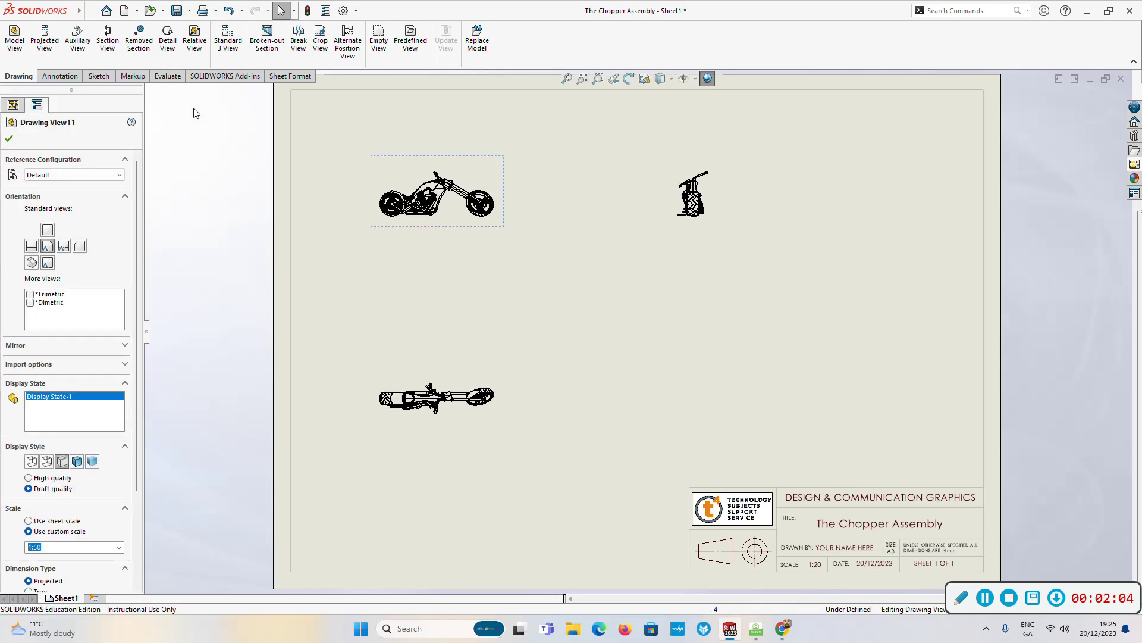
pyautogui.click(9, 139)
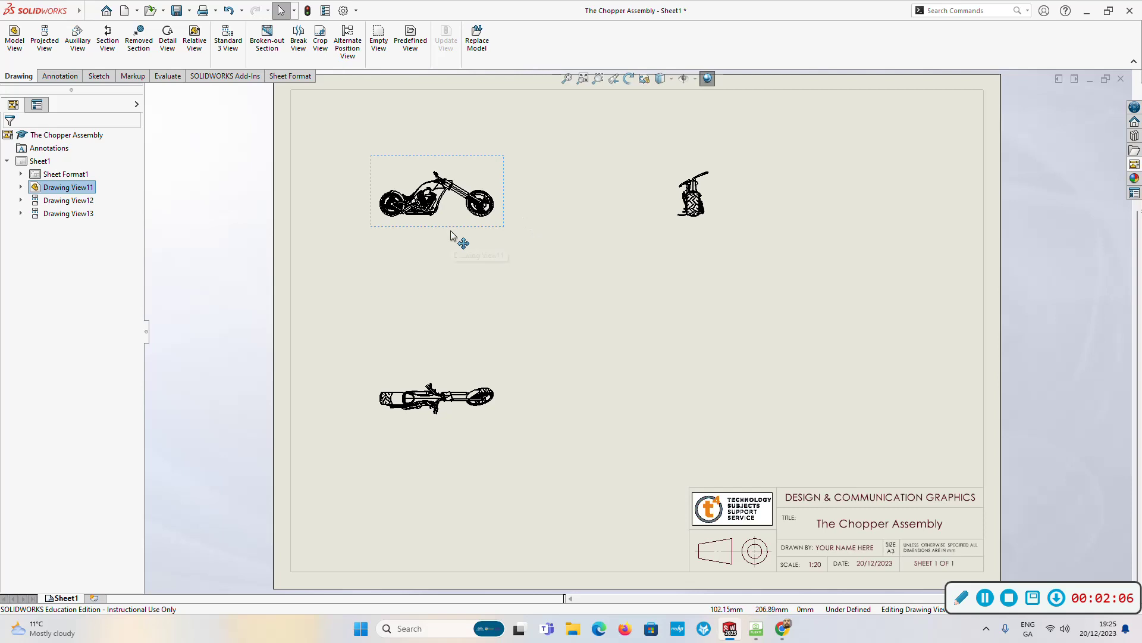
# Group the side, plan and end views closely together near the sheet's top-left
pyautogui.moveTo(450, 234)
pyautogui.mouseDown()
pyautogui.moveTo(387, 202)
pyautogui.moveTo(391, 168)
pyautogui.mouseUp()
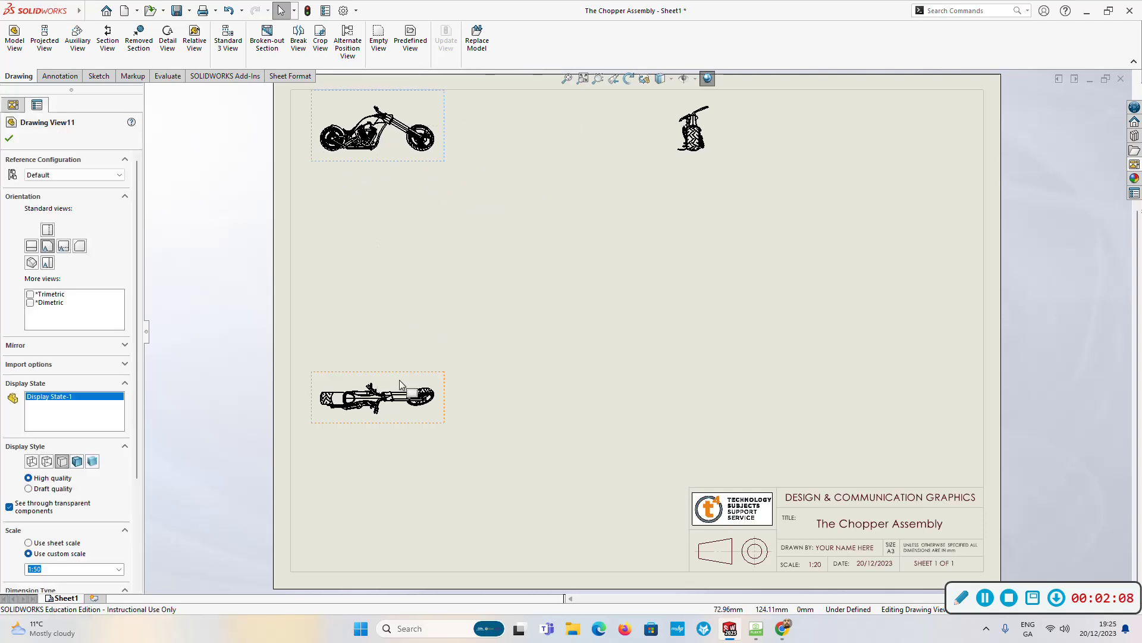
pyautogui.moveTo(404, 377)
pyautogui.mouseDown()
pyautogui.moveTo(404, 249)
pyautogui.moveTo(404, 260)
pyautogui.mouseUp()
pyautogui.moveTo(398, 168)
pyautogui.mouseDown()
pyautogui.moveTo(470, 171)
pyautogui.moveTo(408, 179)
pyautogui.moveTo(400, 160)
pyautogui.mouseUp()
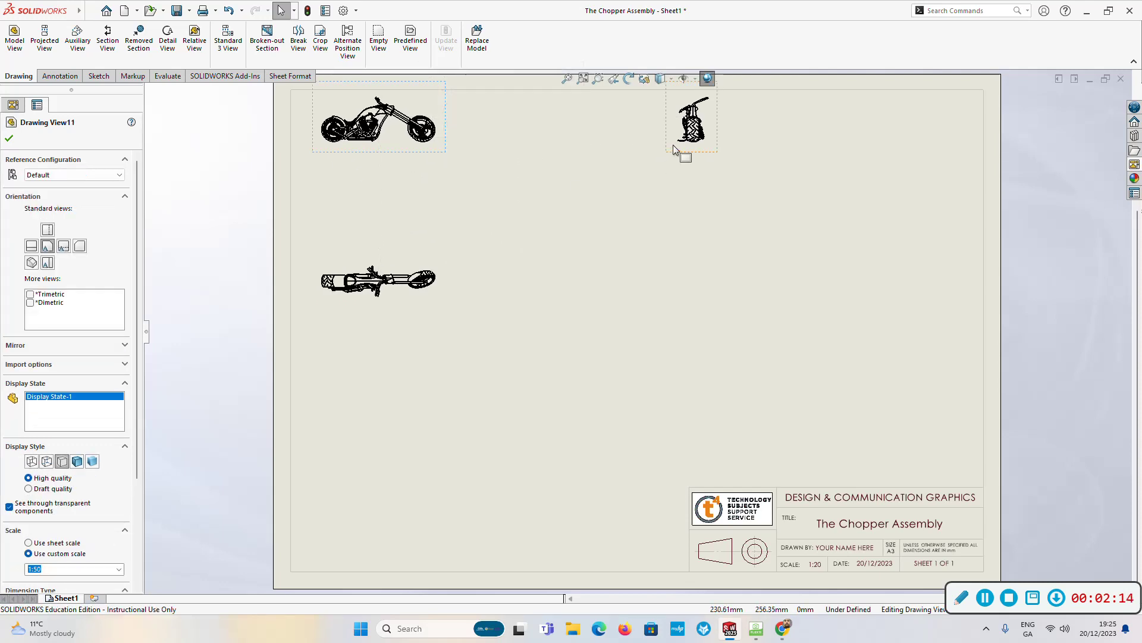
pyautogui.moveTo(672, 145)
pyautogui.mouseDown()
pyautogui.moveTo(542, 169)
pyautogui.moveTo(632, 153)
pyautogui.moveTo(510, 162)
pyautogui.mouseUp()
pyautogui.moveTo(419, 256); pyautogui.dragTo(434, 209)
pyautogui.click(194, 263)
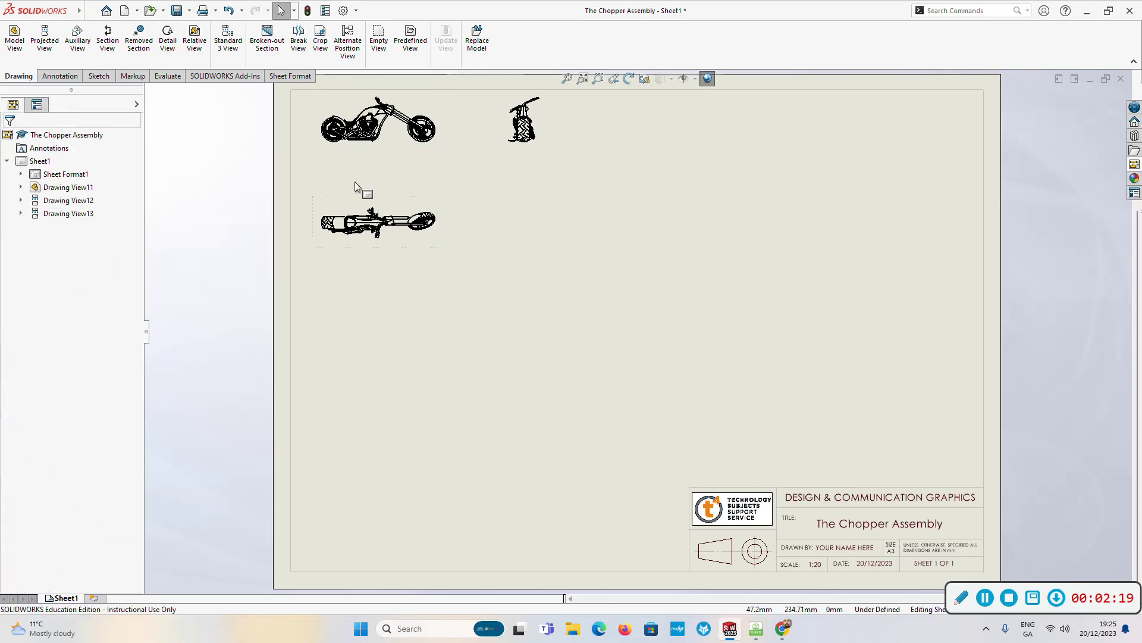
pyautogui.click(350, 149)
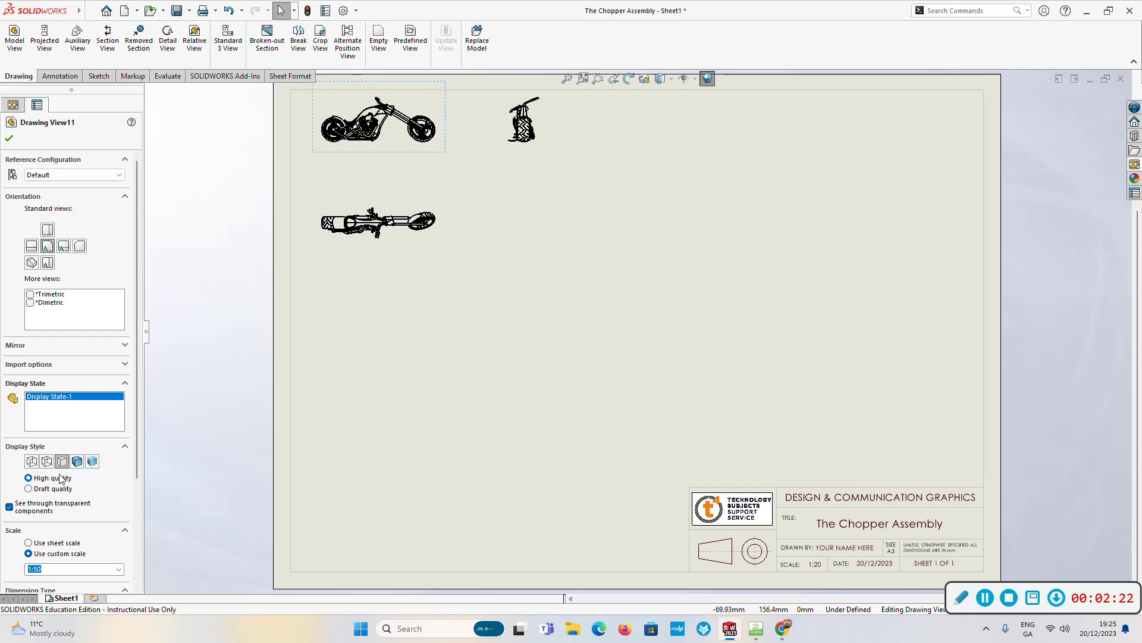
pyautogui.moveTo(139, 407); pyautogui.dragTo(133, 492)
# Give the main drawing view a custom 1:25 scale
pyautogui.click(48, 452)
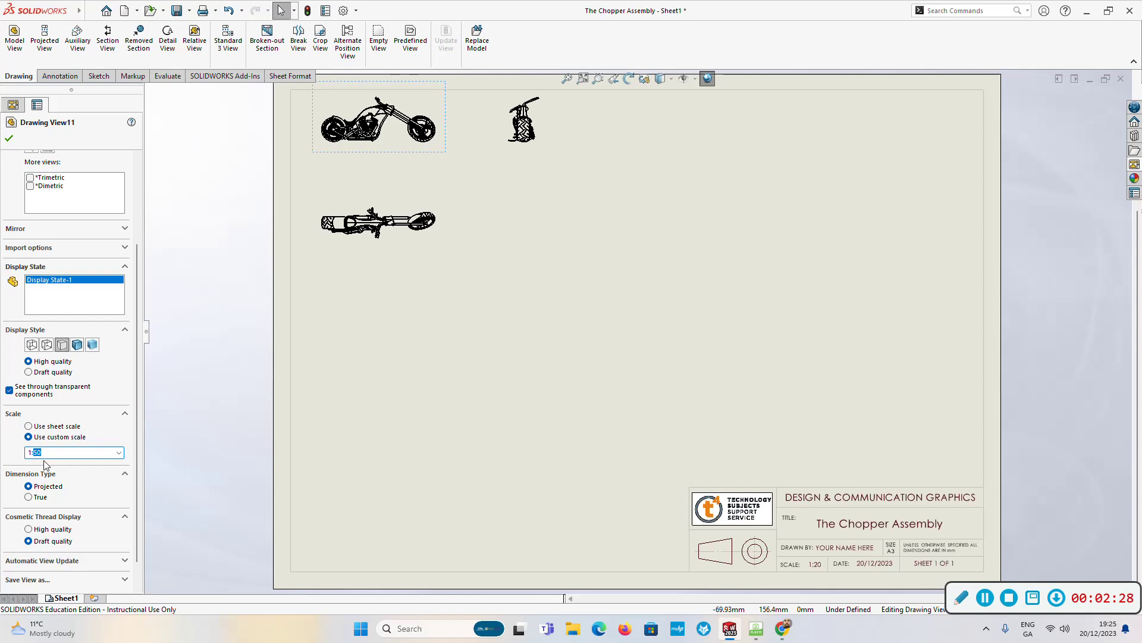
pyautogui.write('25')
pyautogui.press('Return')
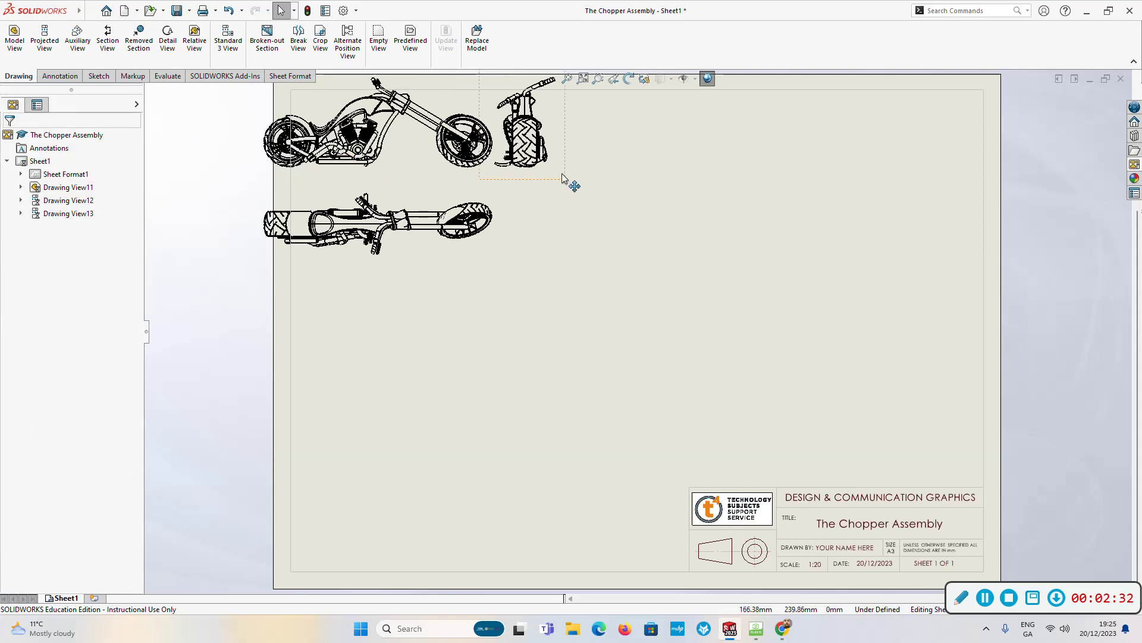
# Spread the views out, moving the end view right and the plan view down
pyautogui.moveTo(568, 179)
pyautogui.mouseDown()
pyautogui.moveTo(688, 204)
pyautogui.moveTo(678, 211)
pyautogui.mouseUp()
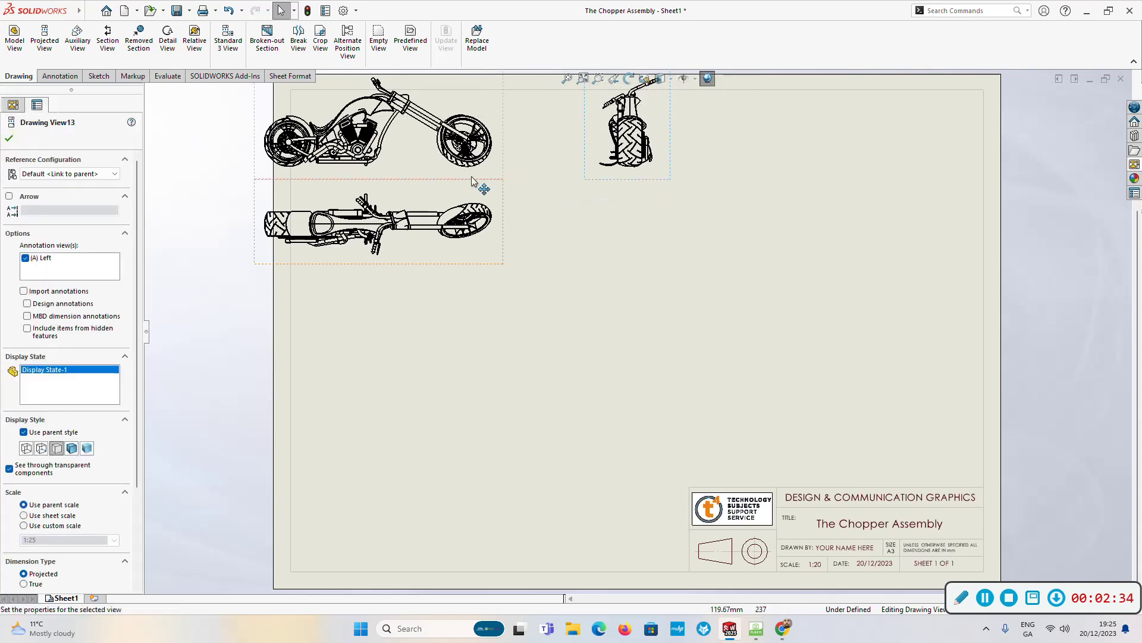
pyautogui.moveTo(494, 189)
pyautogui.mouseDown()
pyautogui.moveTo(523, 248)
pyautogui.moveTo(521, 284)
pyautogui.mouseUp()
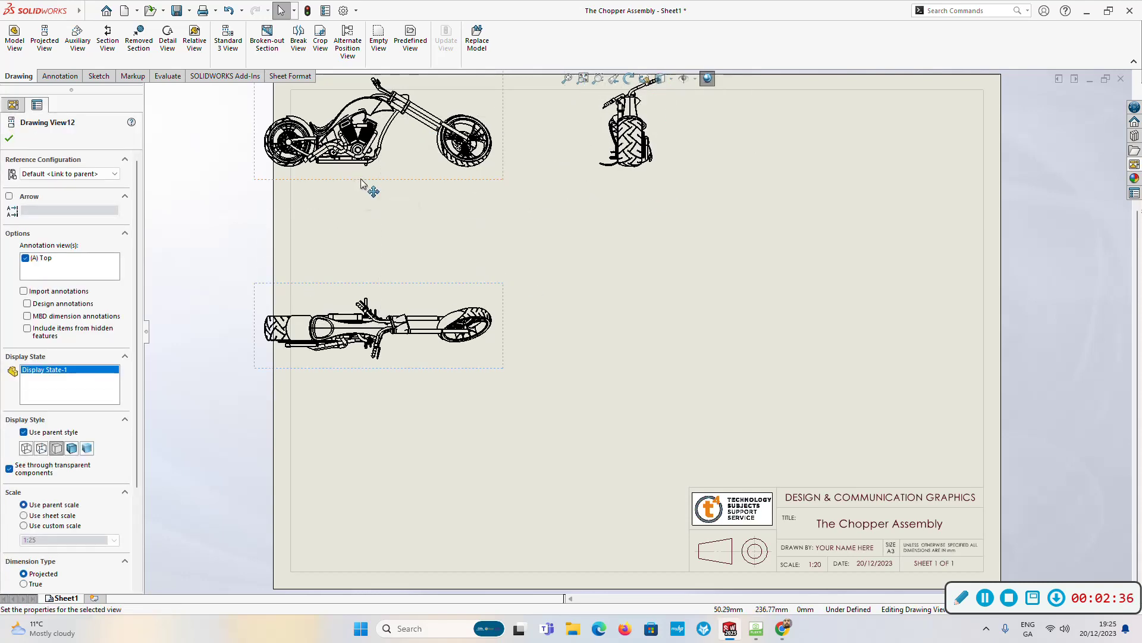
pyautogui.moveTo(369, 186)
pyautogui.mouseDown()
pyautogui.moveTo(373, 233)
pyautogui.moveTo(426, 209)
pyautogui.moveTo(403, 199)
pyautogui.mouseUp()
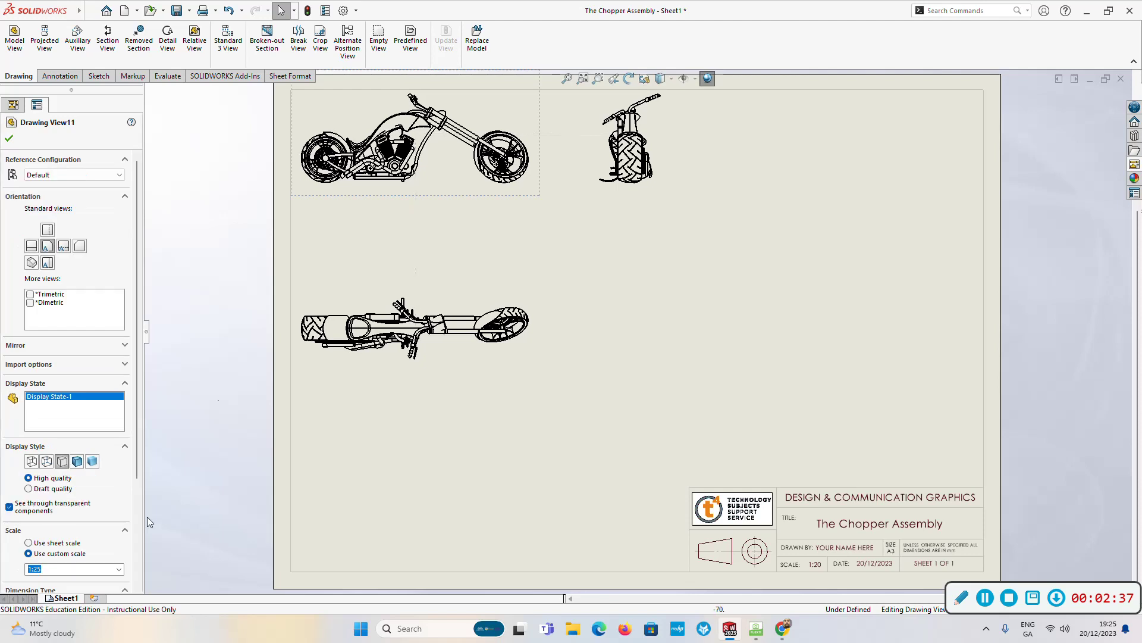
pyautogui.click(198, 474)
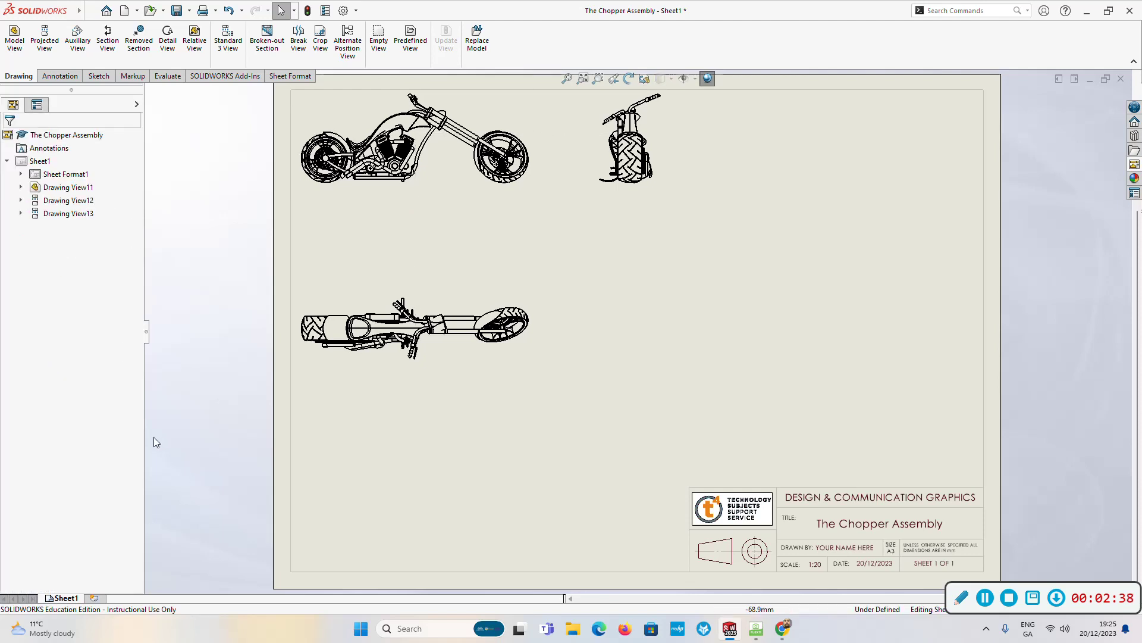
# Rework the side view's scale settings, ending with a custom 1:24 scale
pyautogui.click(332, 191)
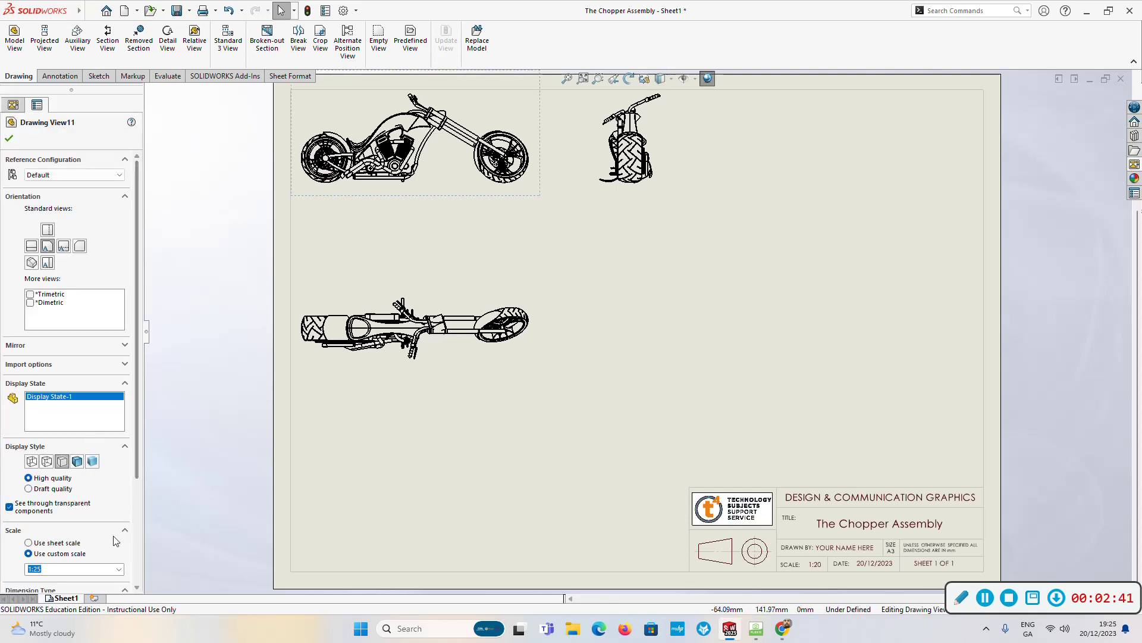
pyautogui.click(182, 541)
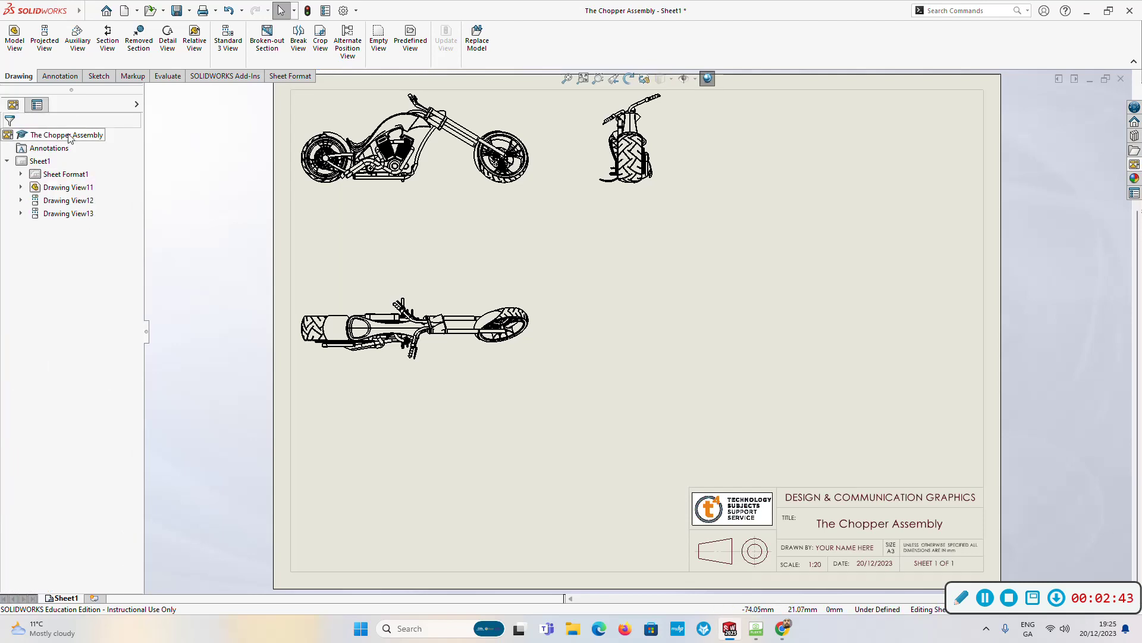
pyautogui.click(331, 201)
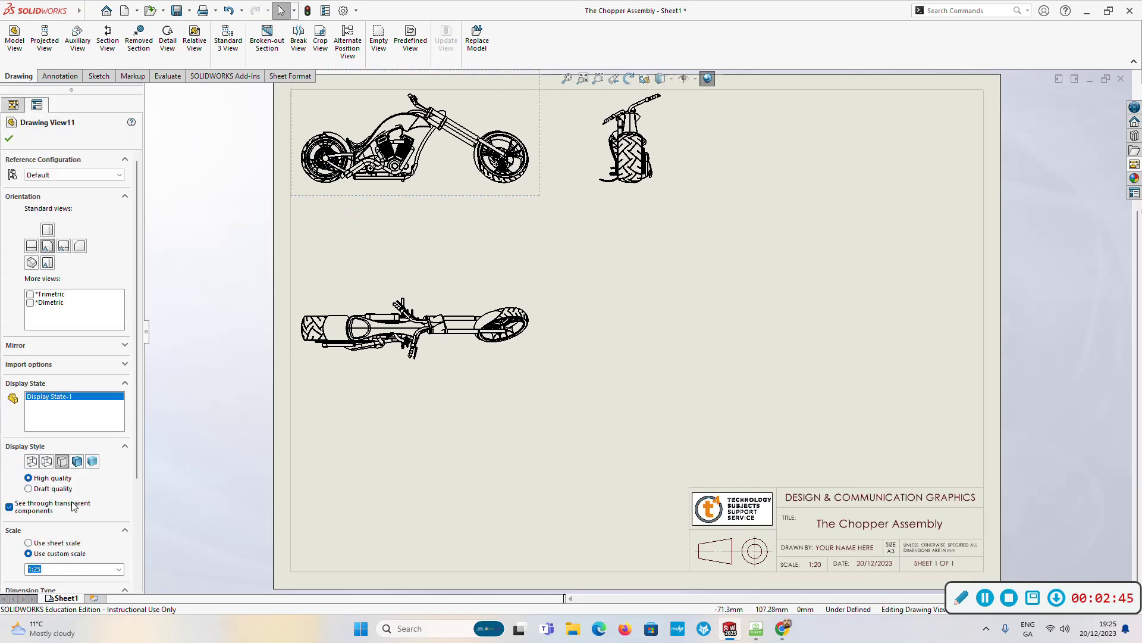
pyautogui.click(120, 570)
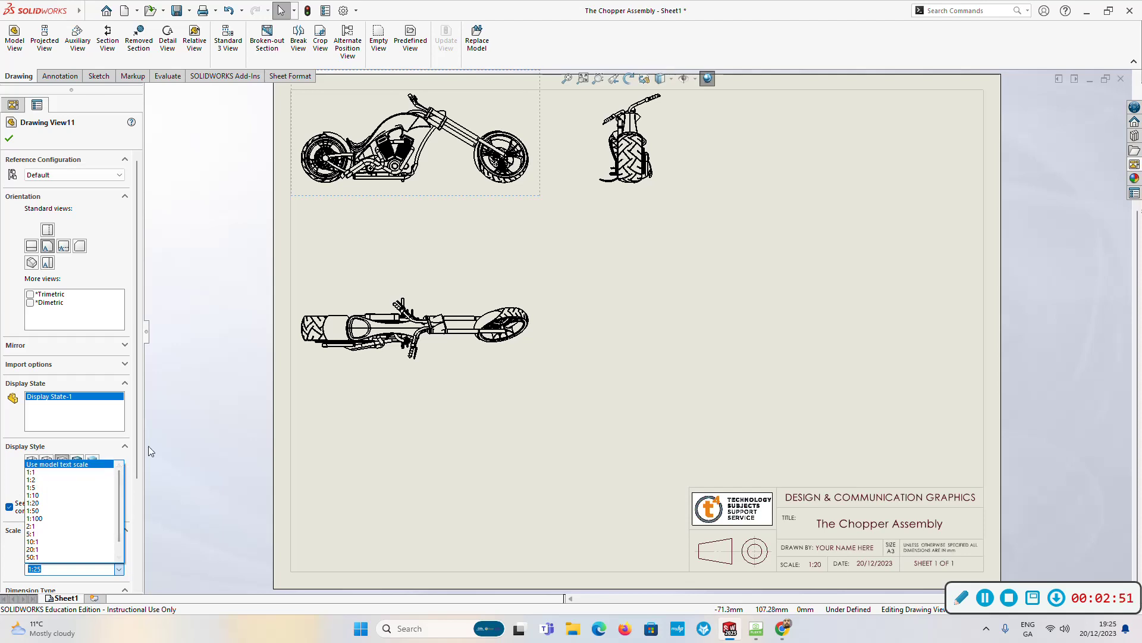
pyautogui.click(207, 434)
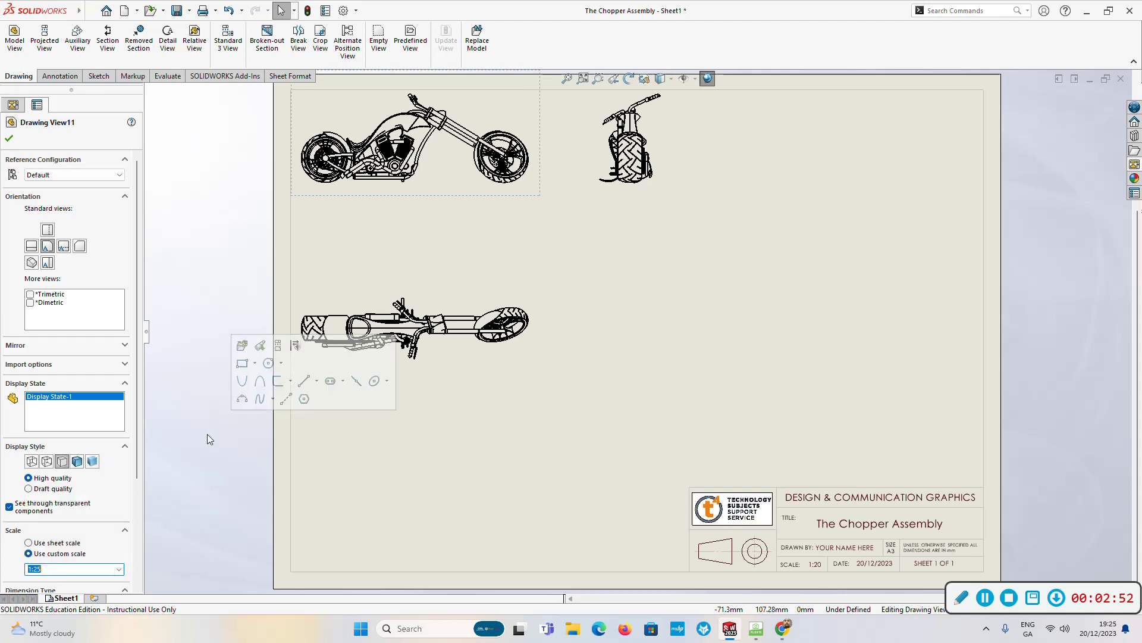
pyautogui.doubleClick(62, 568)
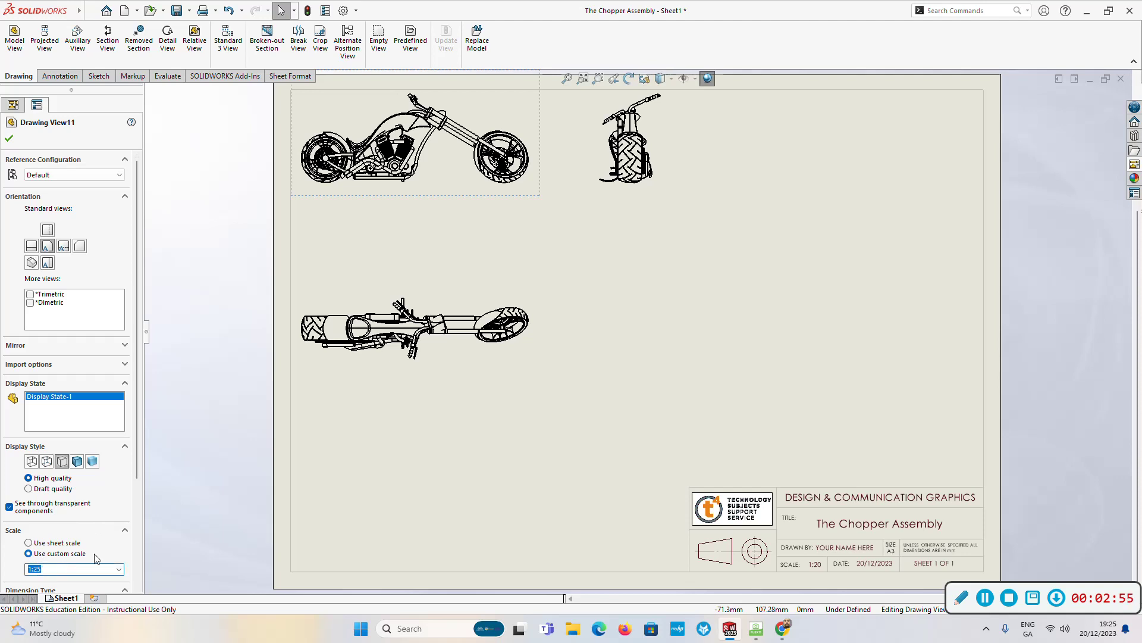
pyautogui.click(119, 568)
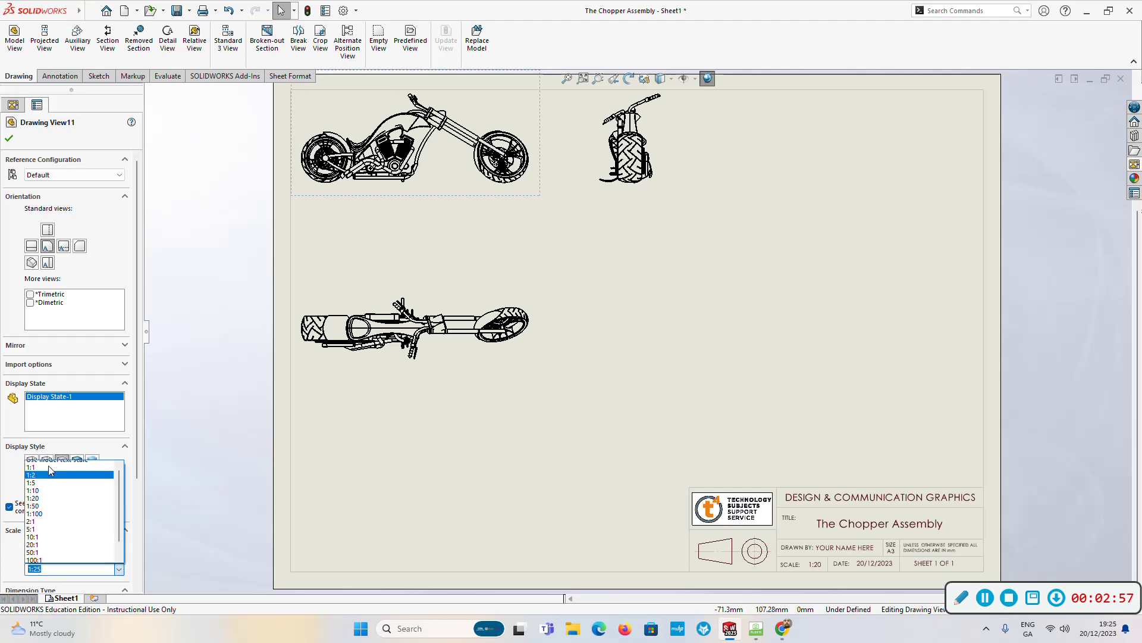
pyautogui.scroll(1, 51, 471)
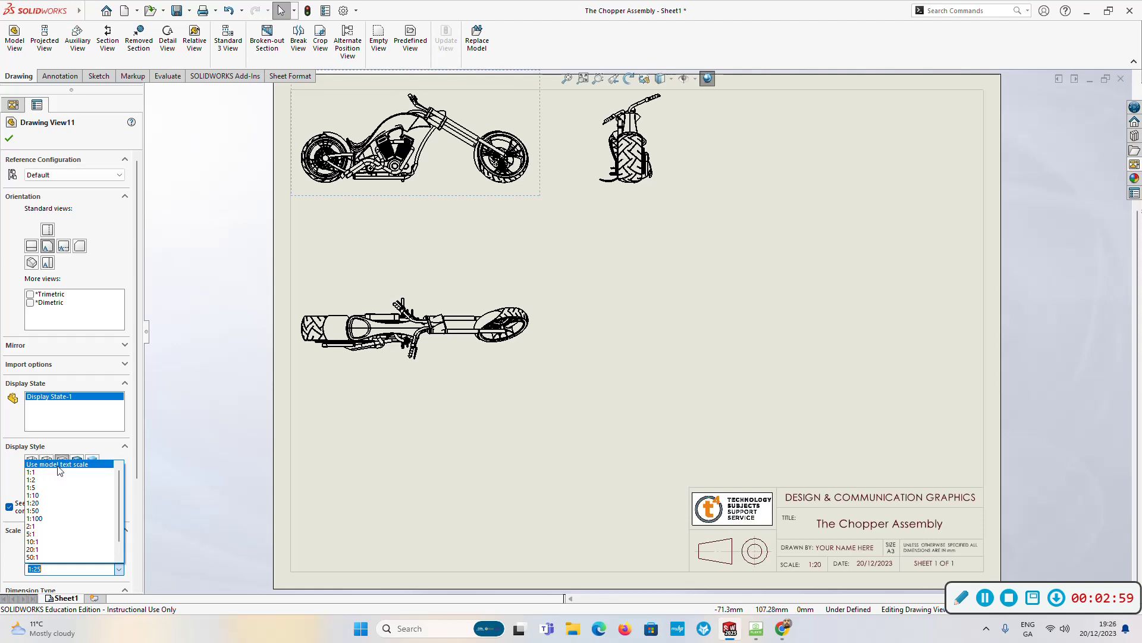
pyautogui.click(185, 500)
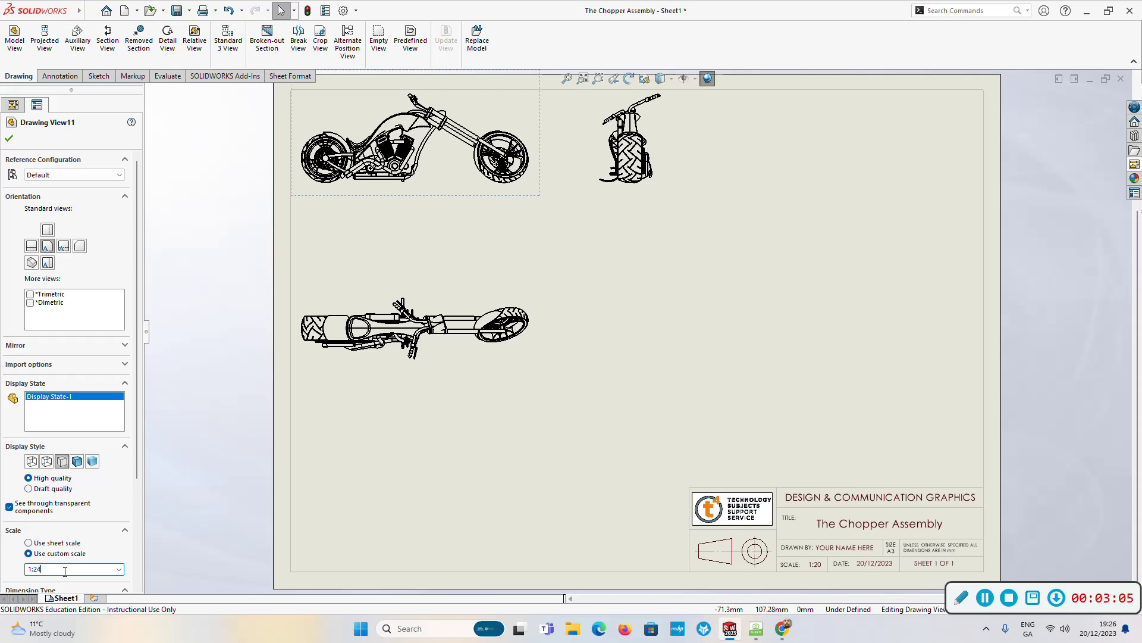
pyautogui.click(175, 569)
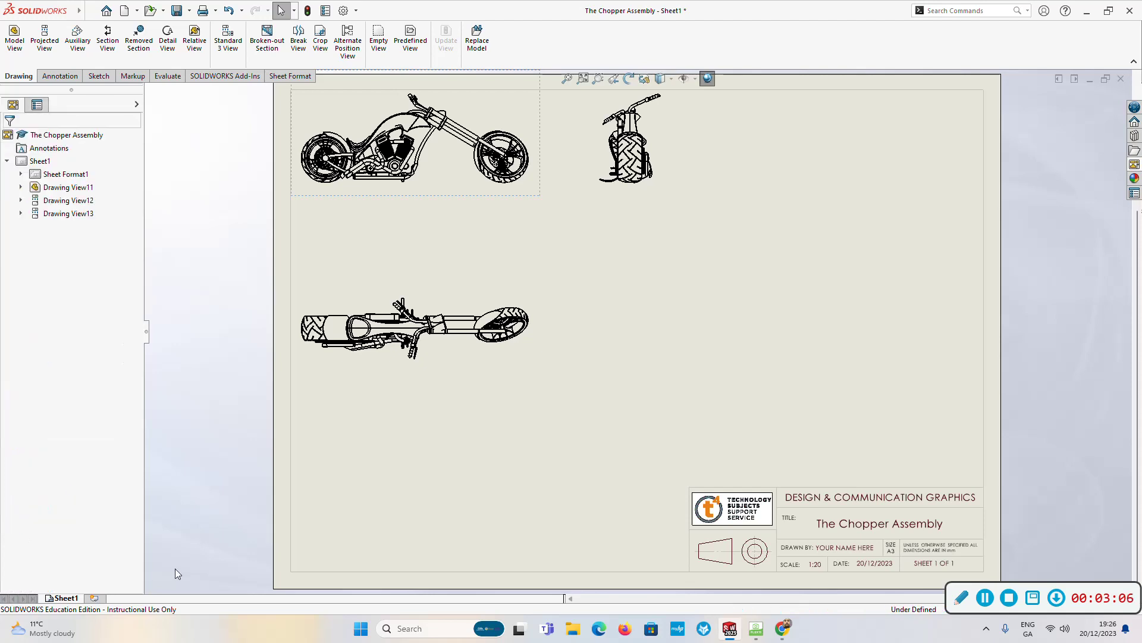
# Apply the 1:24 scale and turn on hidden lines in the views
pyautogui.click(341, 194)
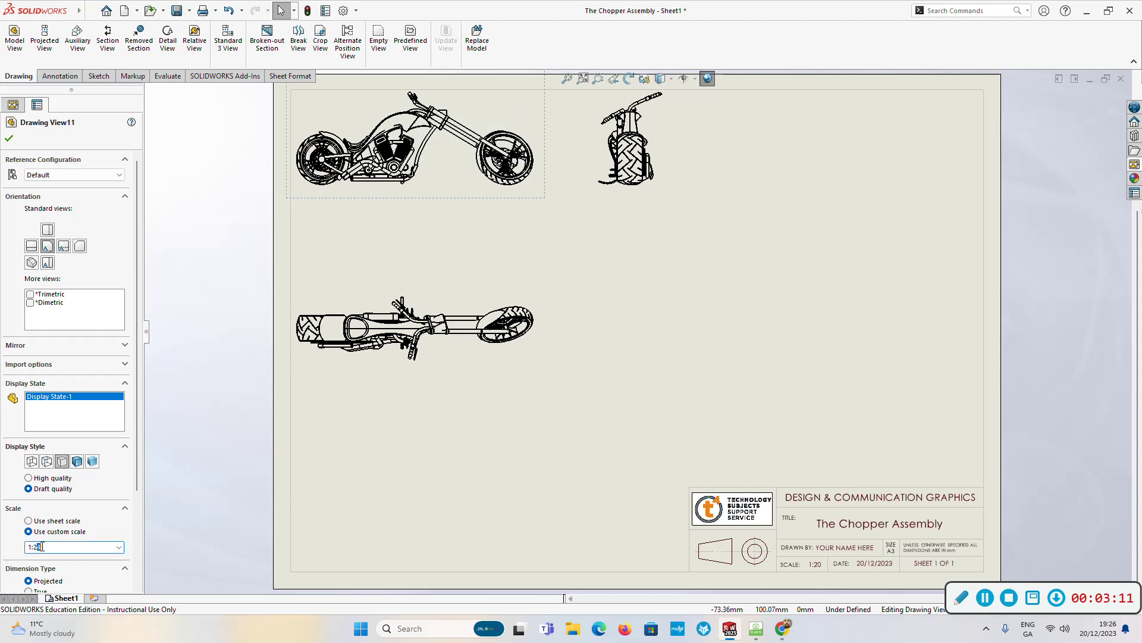
pyautogui.click(197, 458)
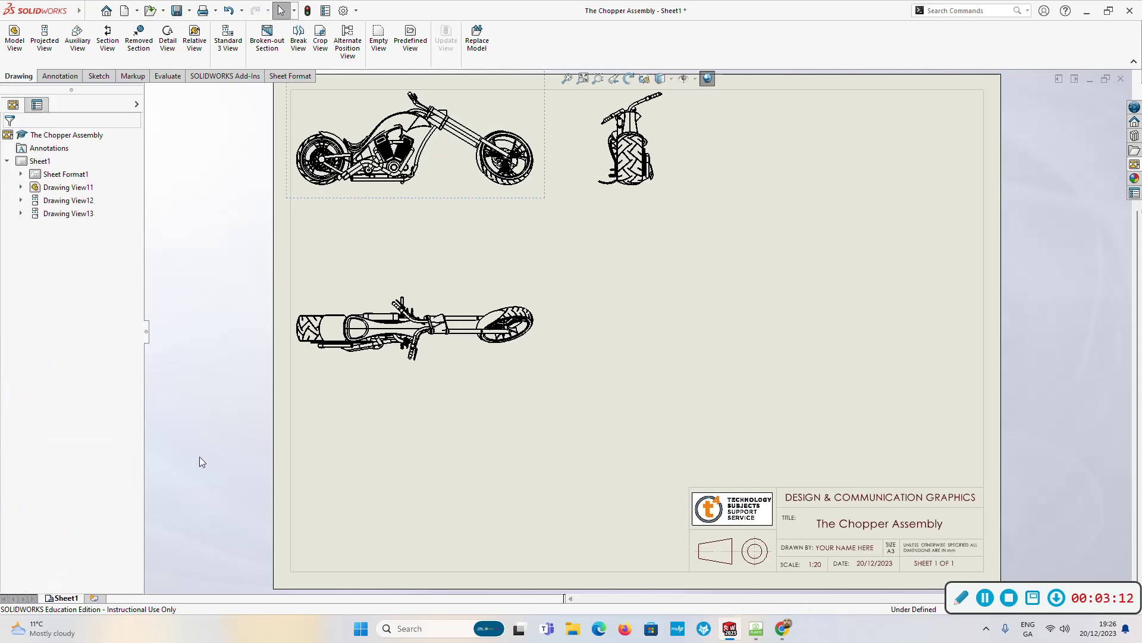
pyautogui.click(396, 204)
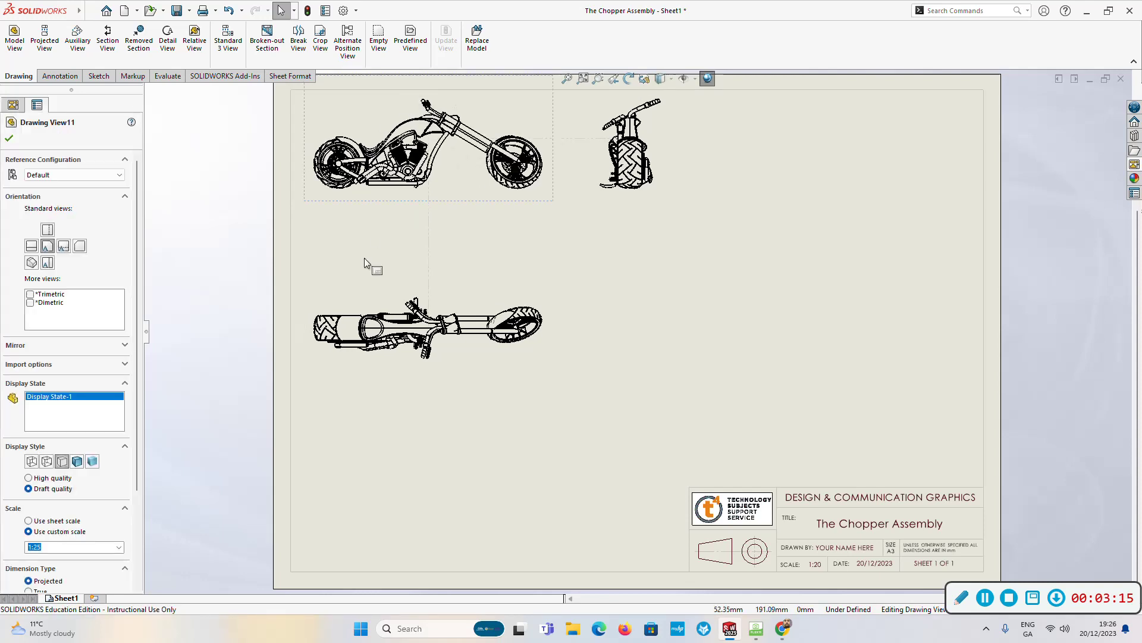
pyautogui.click(46, 461)
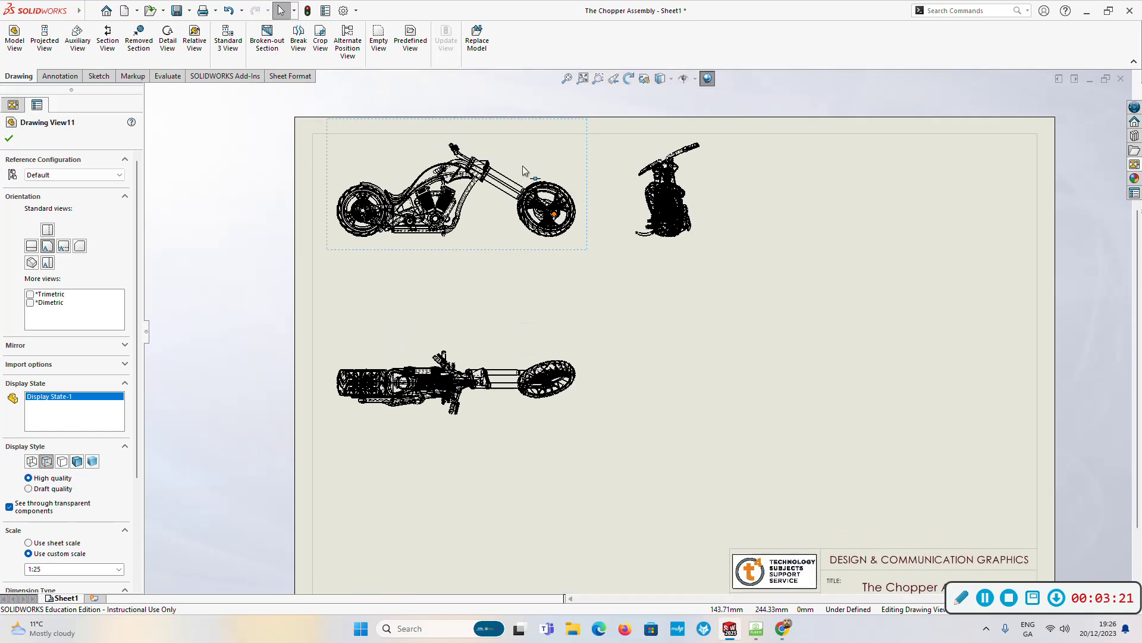
pyautogui.scroll(-3, 642, 242)
pyautogui.scroll(3, 642, 241)
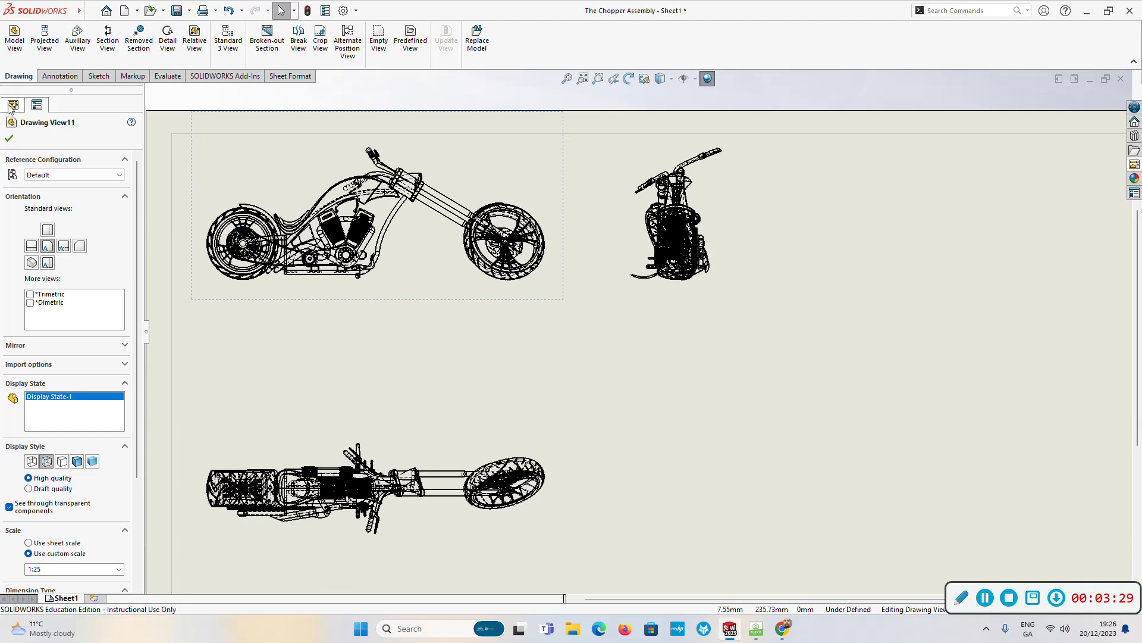
pyautogui.click(9, 137)
# Deselect the views and zoom out to see the whole A3 sheet
pyautogui.press('z')
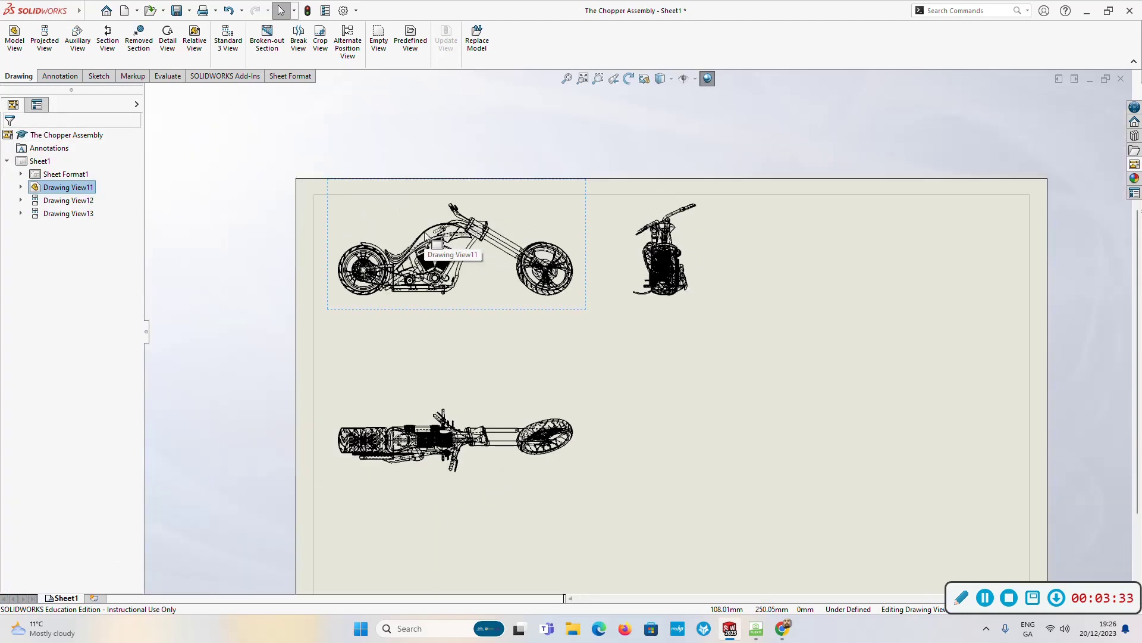
pyautogui.click(598, 265)
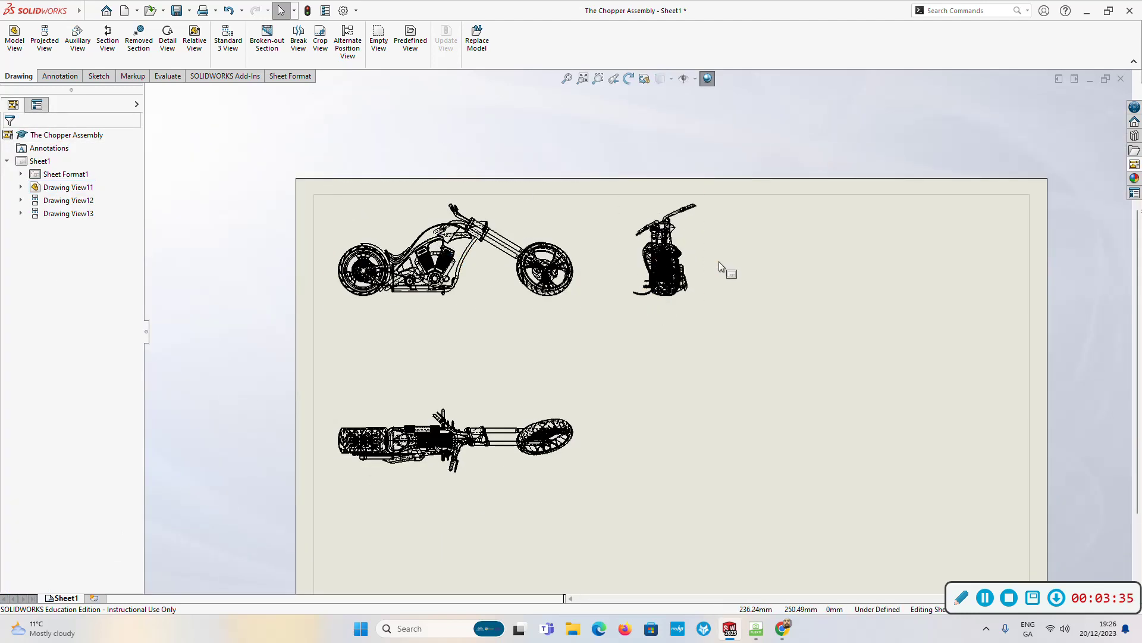
pyautogui.scroll(-1, 346, 246)
pyautogui.scroll(3, 389, 300)
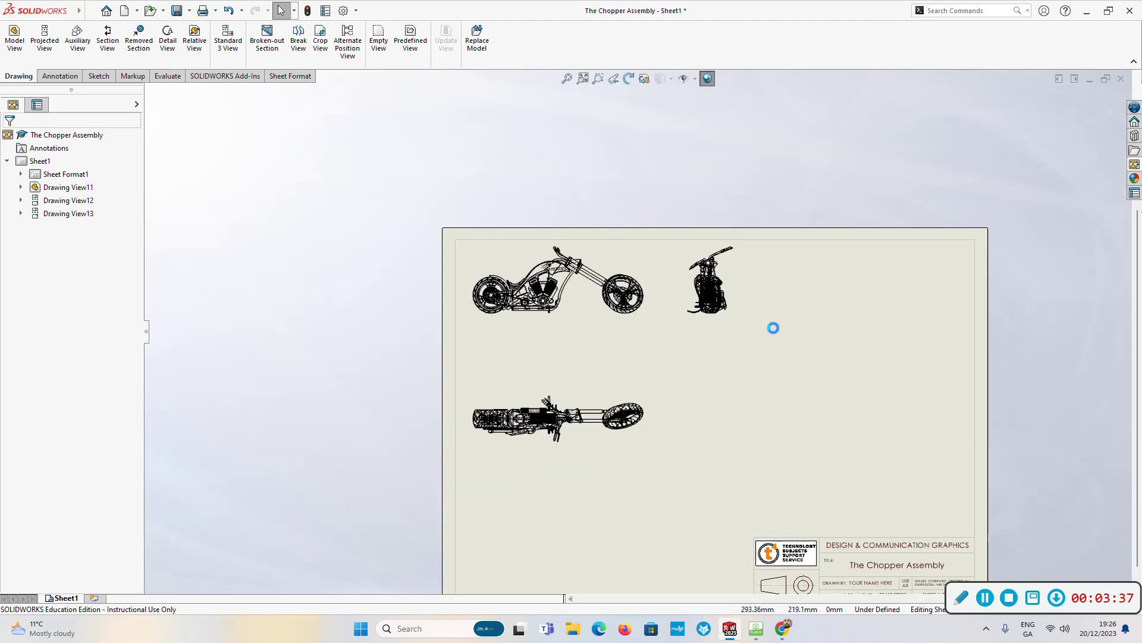
pyautogui.scroll(-2, 773, 328)
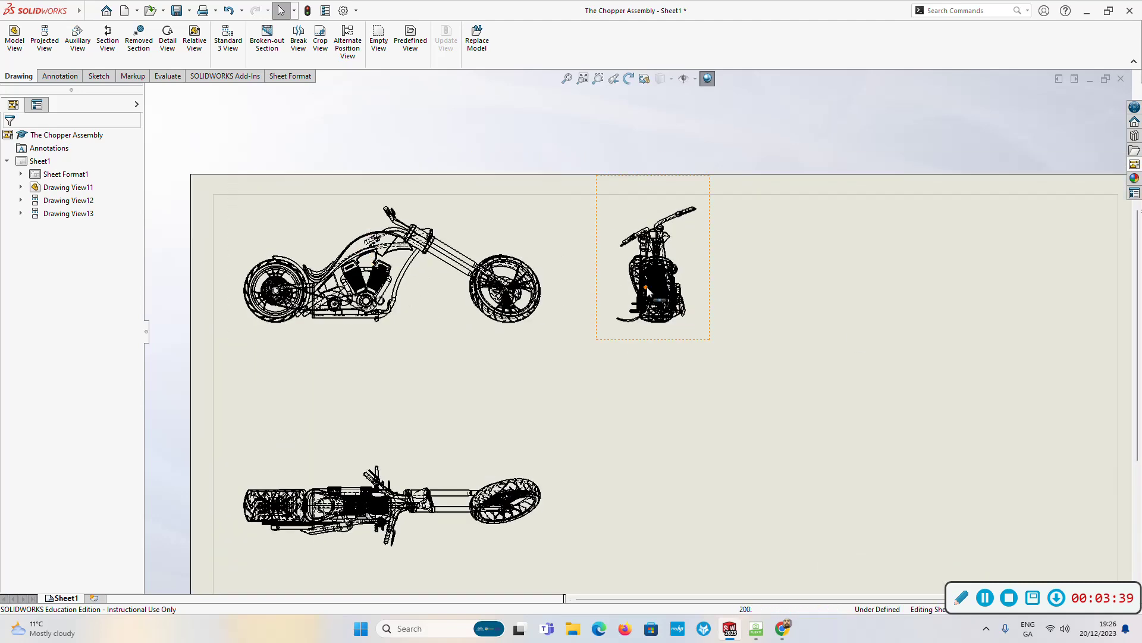
pyautogui.scroll(1, 649, 336)
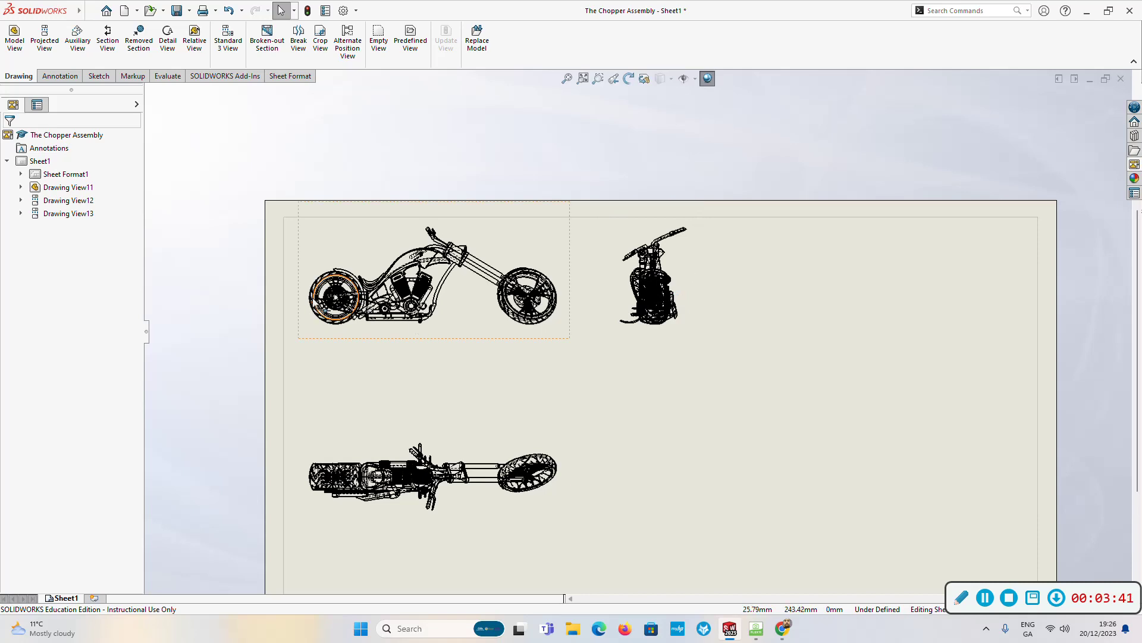
pyautogui.scroll(1, 532, 312)
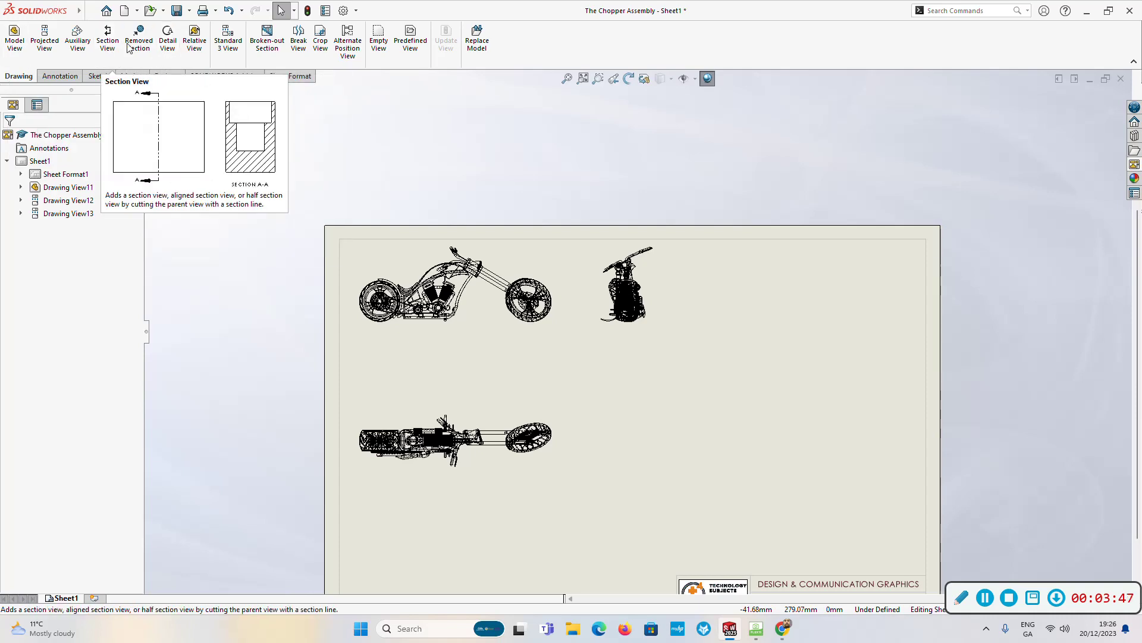
# Add a second 1:50 set of chopper views and arrange them in the sheet's right half
pyautogui.click(228, 39)
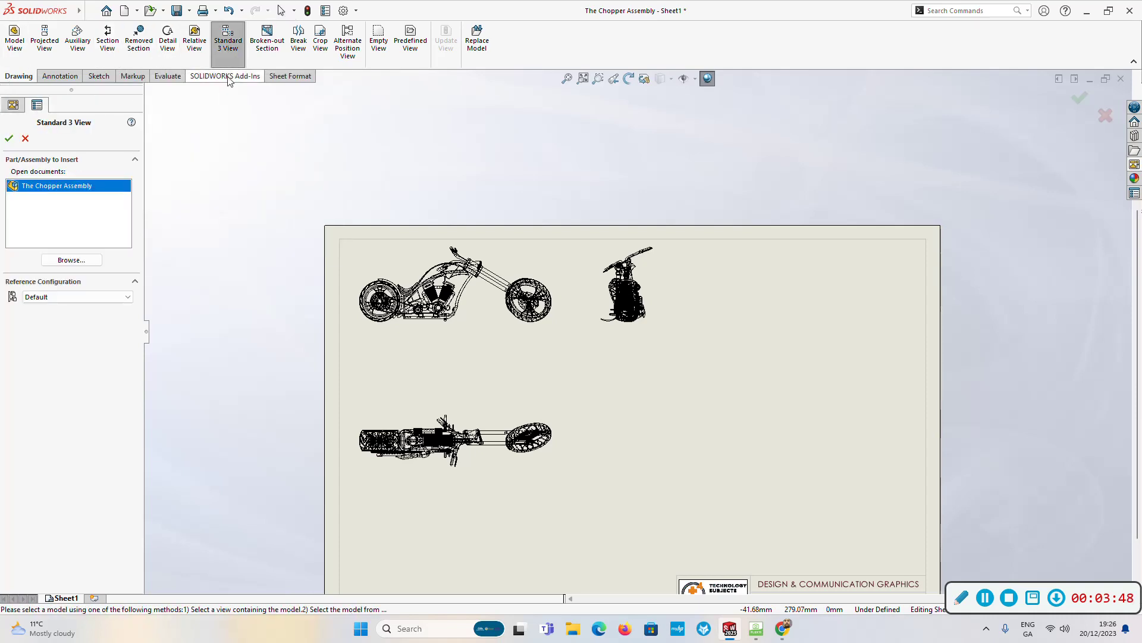
pyautogui.doubleClick(43, 189)
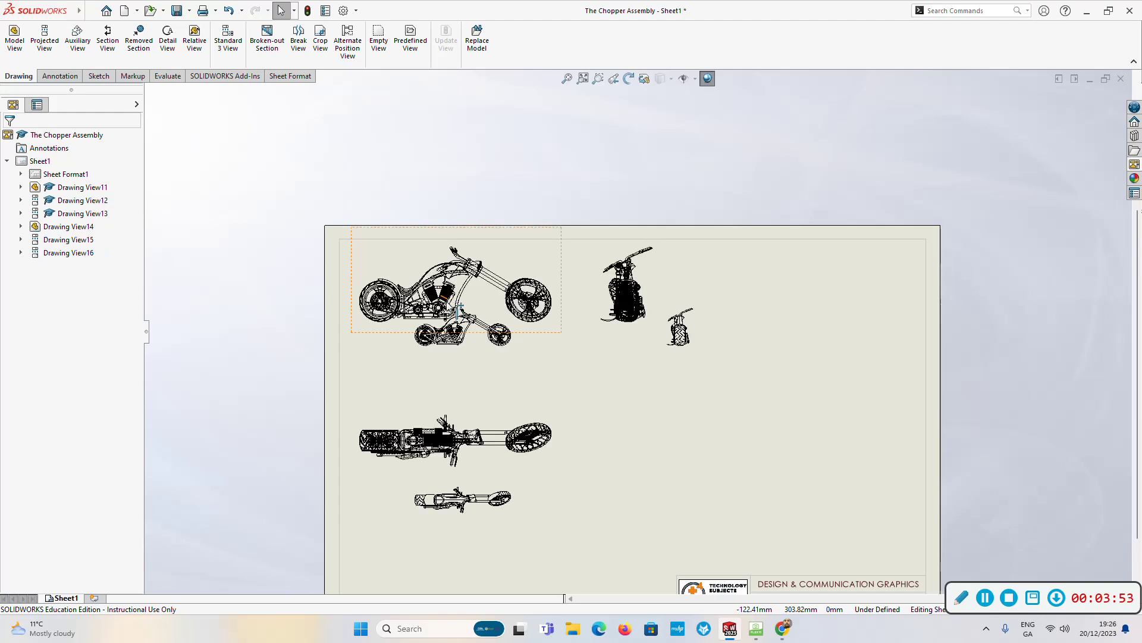
pyautogui.moveTo(701, 323); pyautogui.dragTo(886, 323)
pyautogui.moveTo(519, 344)
pyautogui.mouseDown()
pyautogui.moveTo(773, 339)
pyautogui.moveTo(778, 289)
pyautogui.moveTo(771, 328)
pyautogui.moveTo(797, 327)
pyautogui.mouseUp()
pyautogui.moveTo(759, 485)
pyautogui.mouseDown()
pyautogui.moveTo(756, 407)
pyautogui.moveTo(759, 425)
pyautogui.mouseUp()
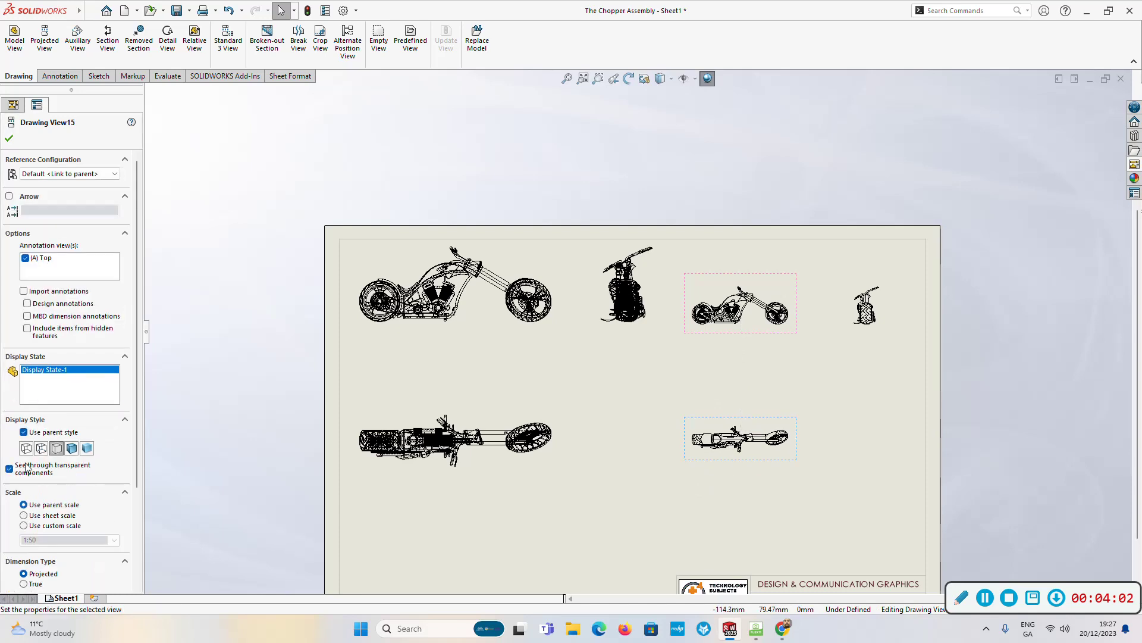
# Show the new top view with hidden lines removed at a custom 1:25 scale
pyautogui.click(72, 448)
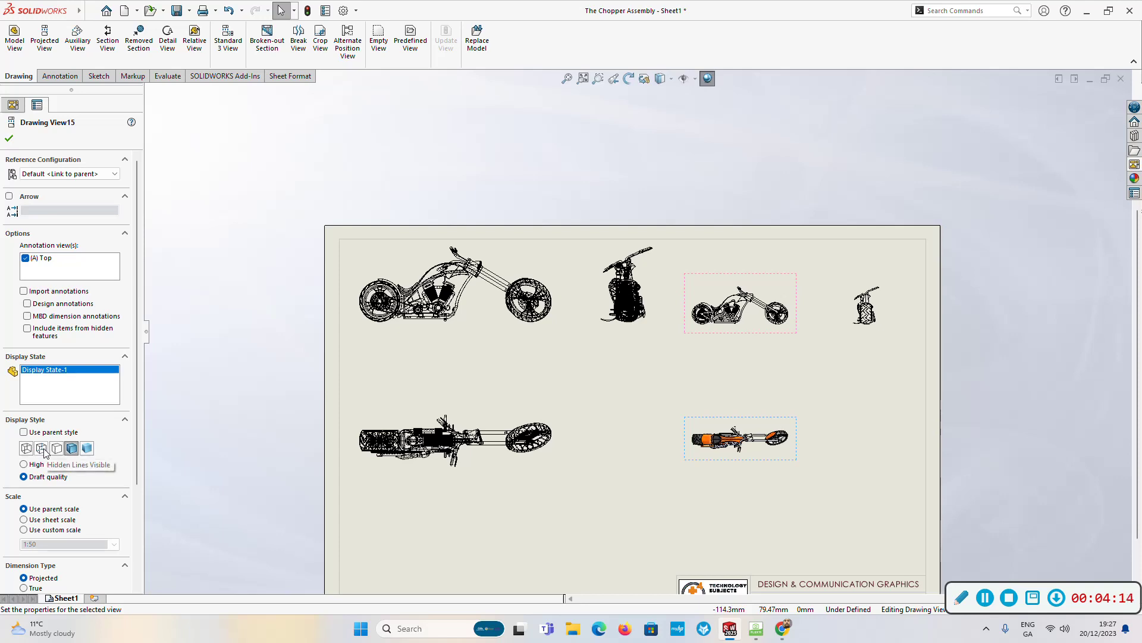
pyautogui.click(57, 448)
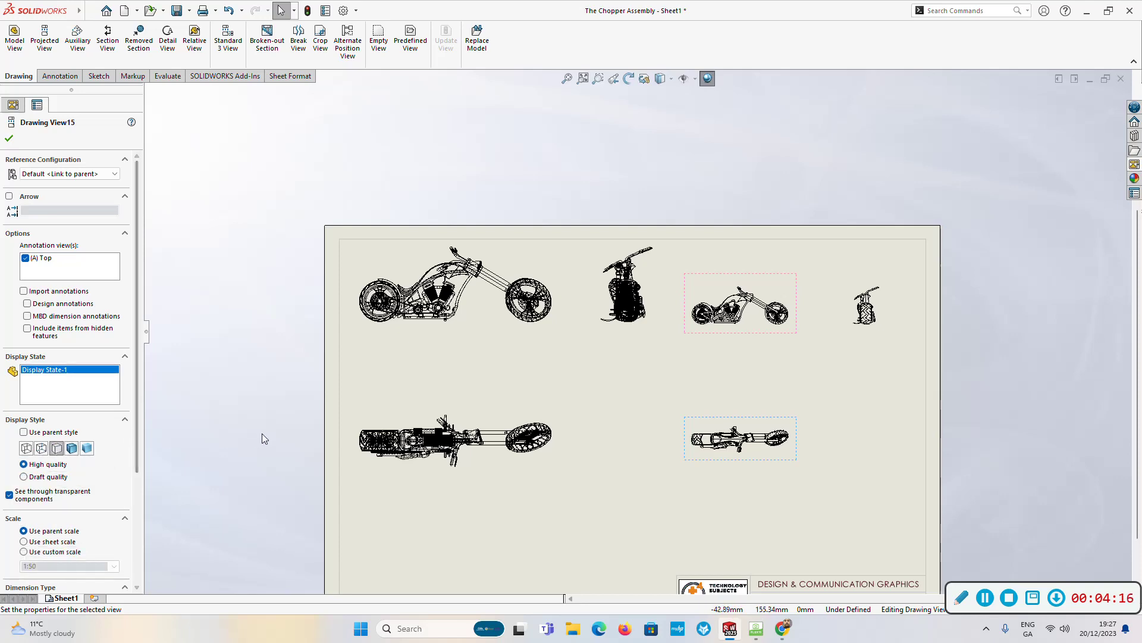
pyautogui.moveTo(137, 405); pyautogui.dragTo(145, 471)
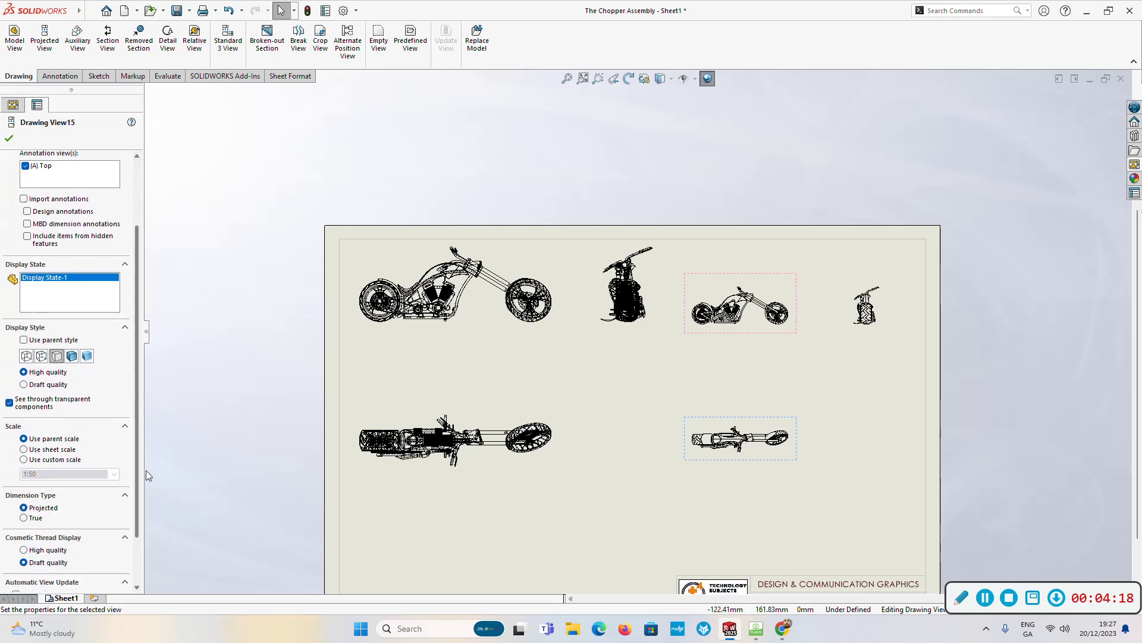
pyautogui.click(35, 461)
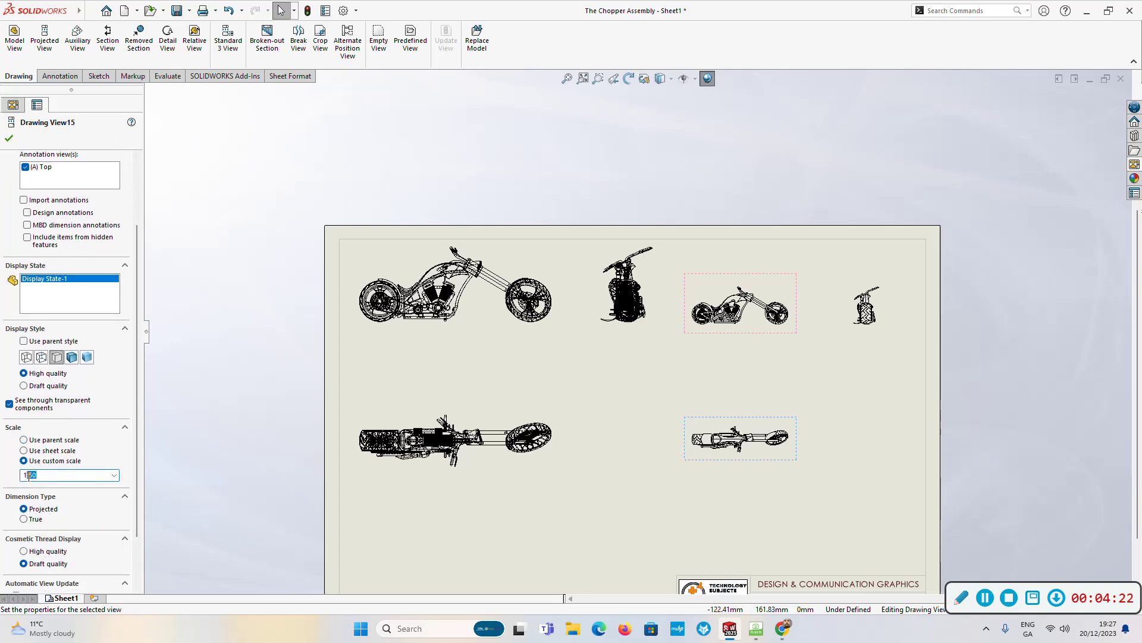
pyautogui.click(232, 426)
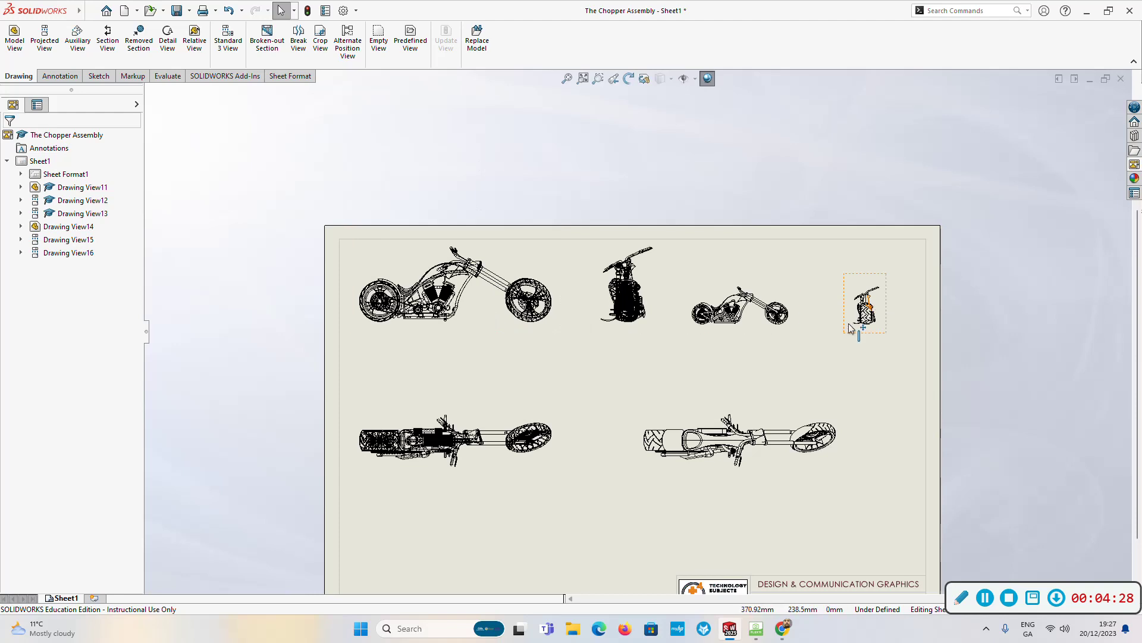
# Set the new front view's custom scale to 1:25 and confirm the view settings
pyautogui.click(769, 327)
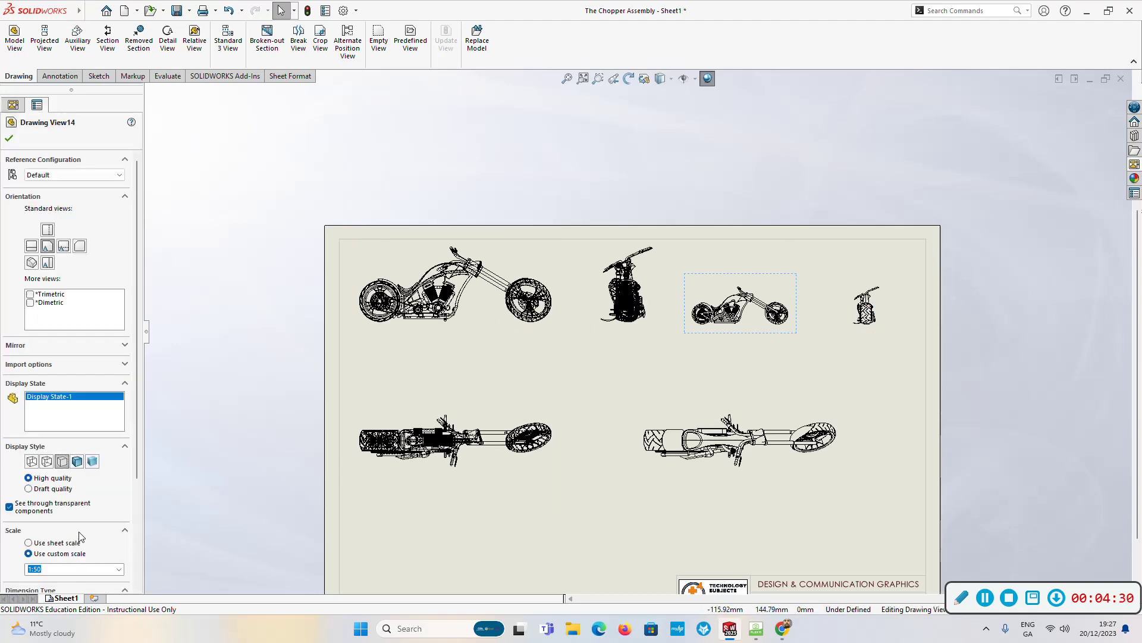
pyautogui.click(43, 569)
pyautogui.write('2')
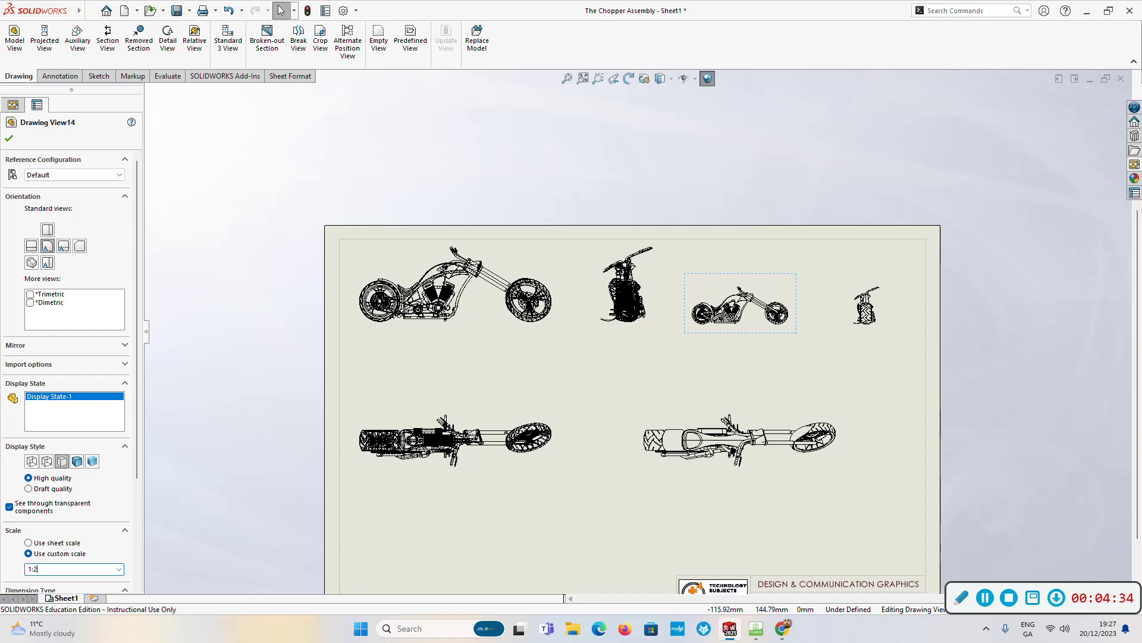
pyautogui.write('5')
pyautogui.press('Return')
pyautogui.click(673, 467)
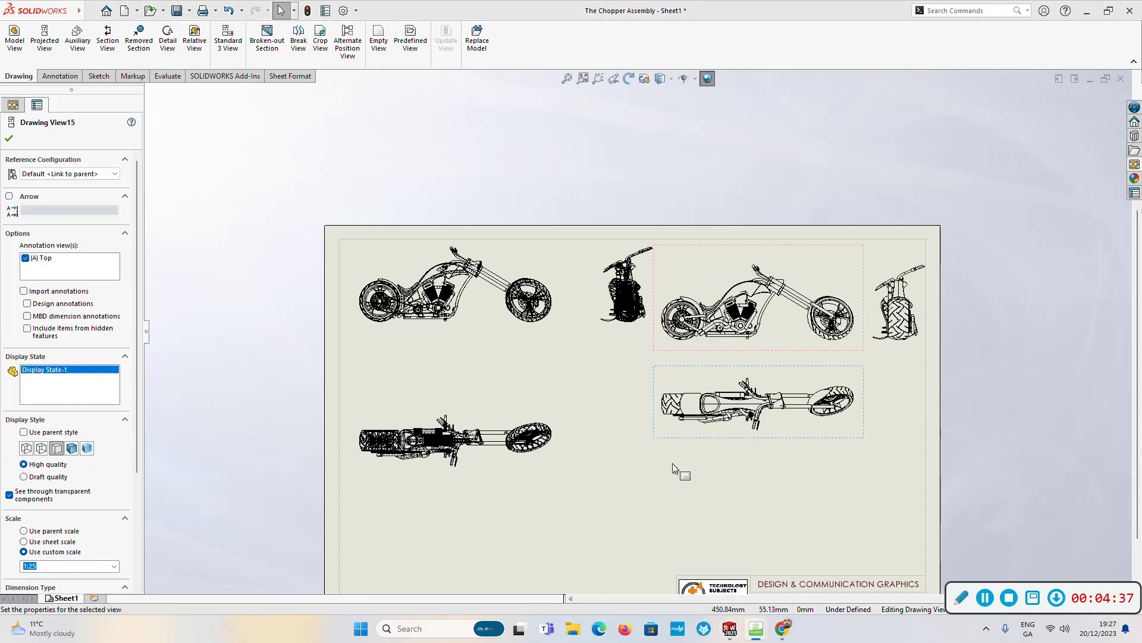
pyautogui.click(9, 138)
# Place an isometric chopper view at the sheet's lower left, then bring up the exam brief
pyautogui.scroll(4, 582, 527)
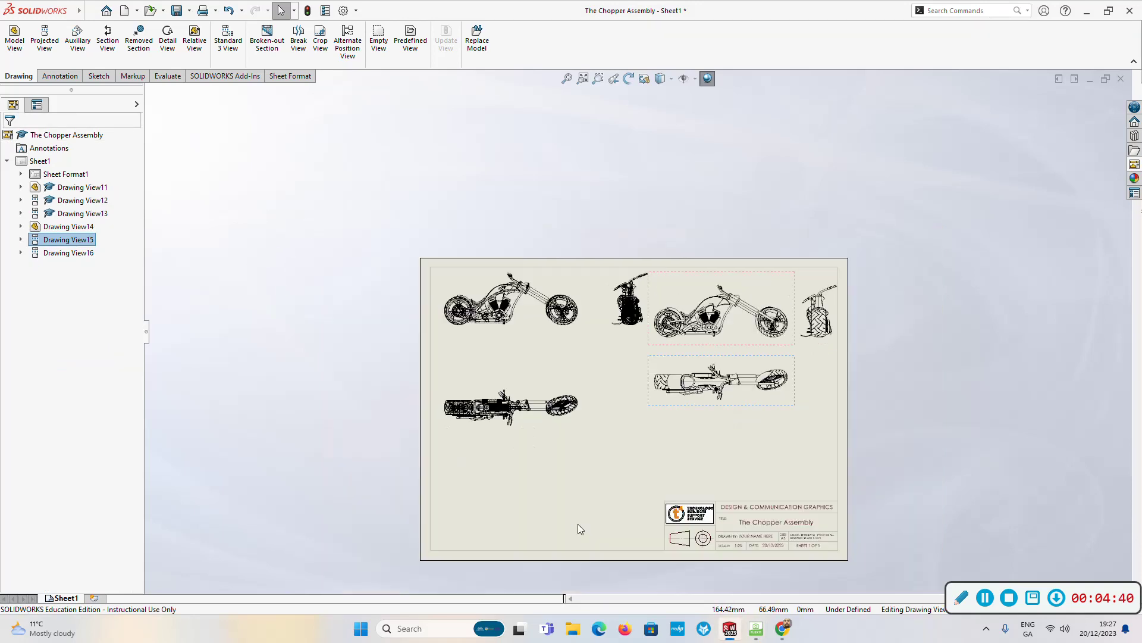
pyautogui.scroll(-3, 605, 452)
pyautogui.scroll(-2, 914, 319)
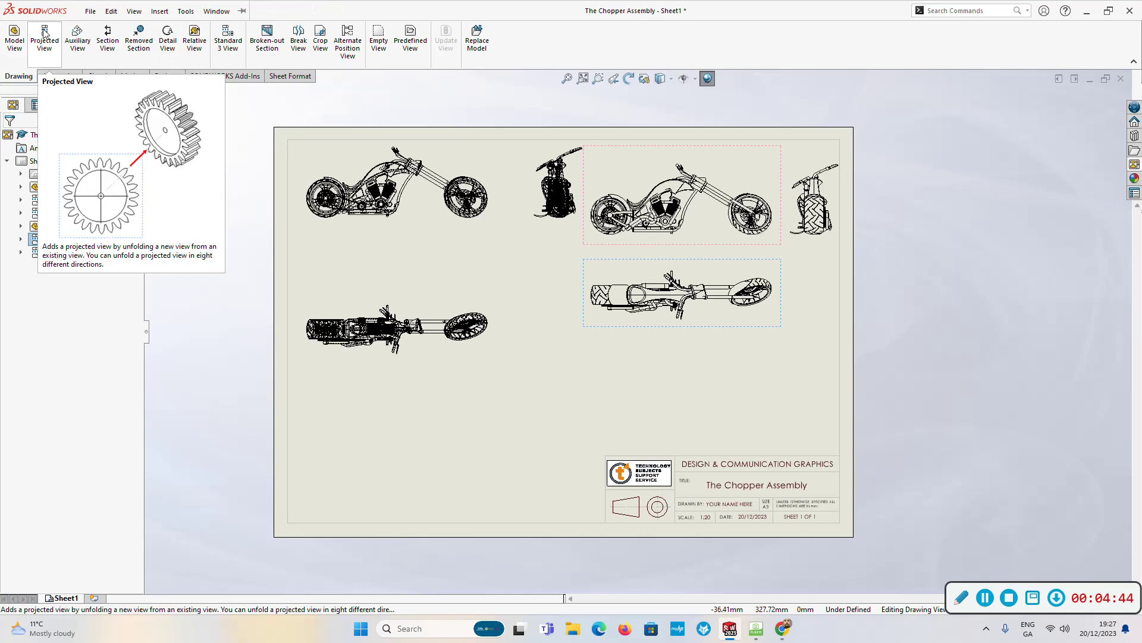
pyautogui.click(16, 40)
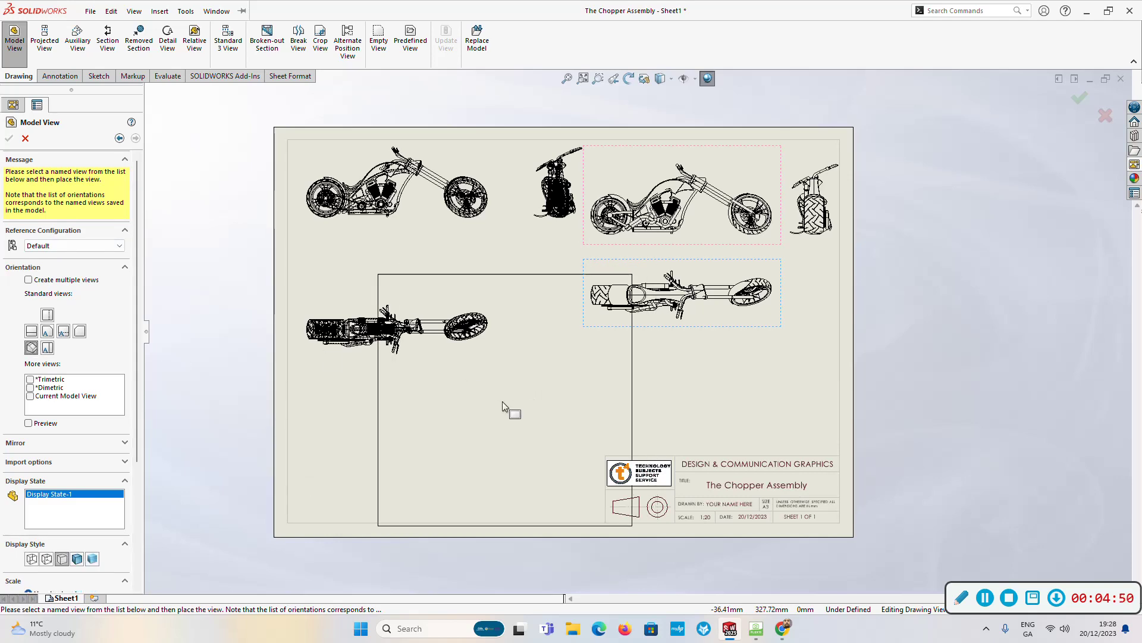
pyautogui.click(462, 402)
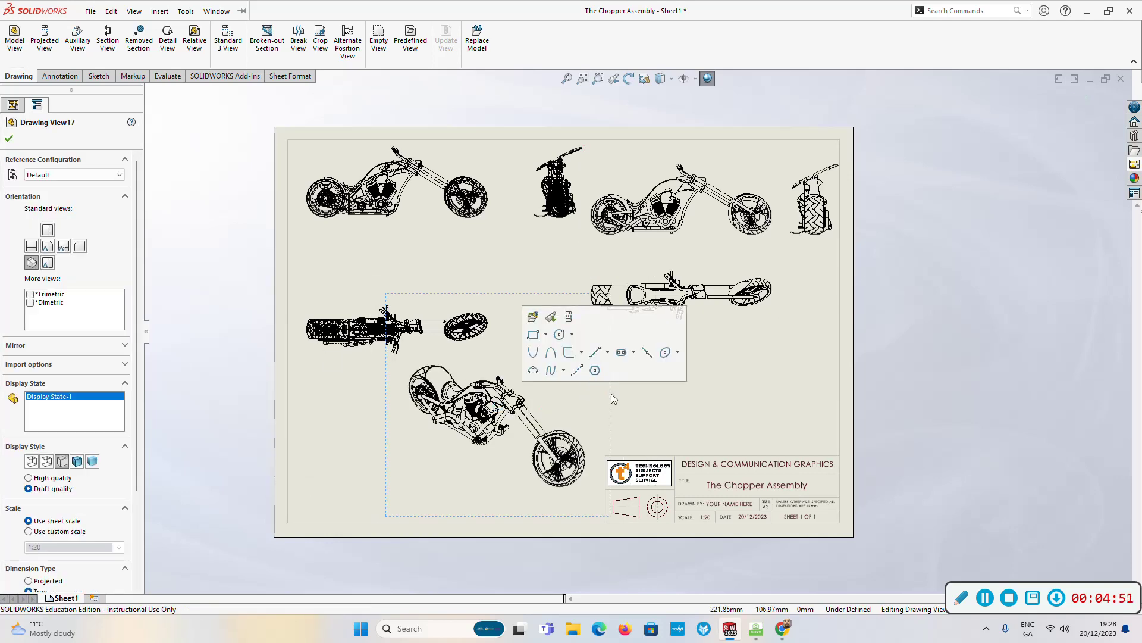
pyautogui.moveTo(612, 394); pyautogui.dragTo(511, 408)
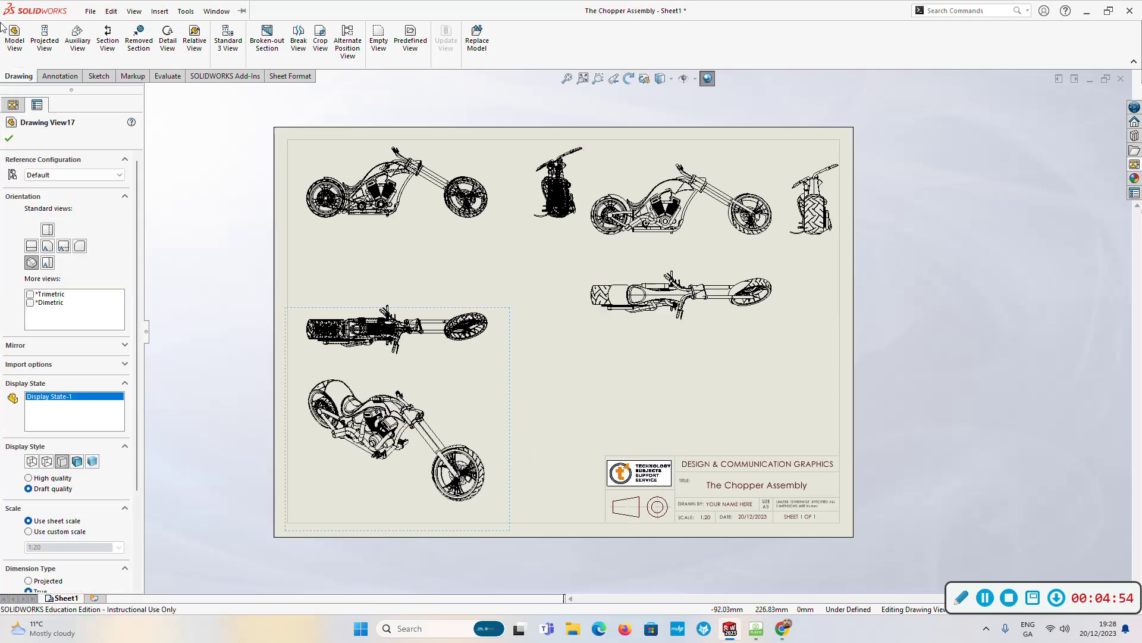
pyautogui.press('Return')
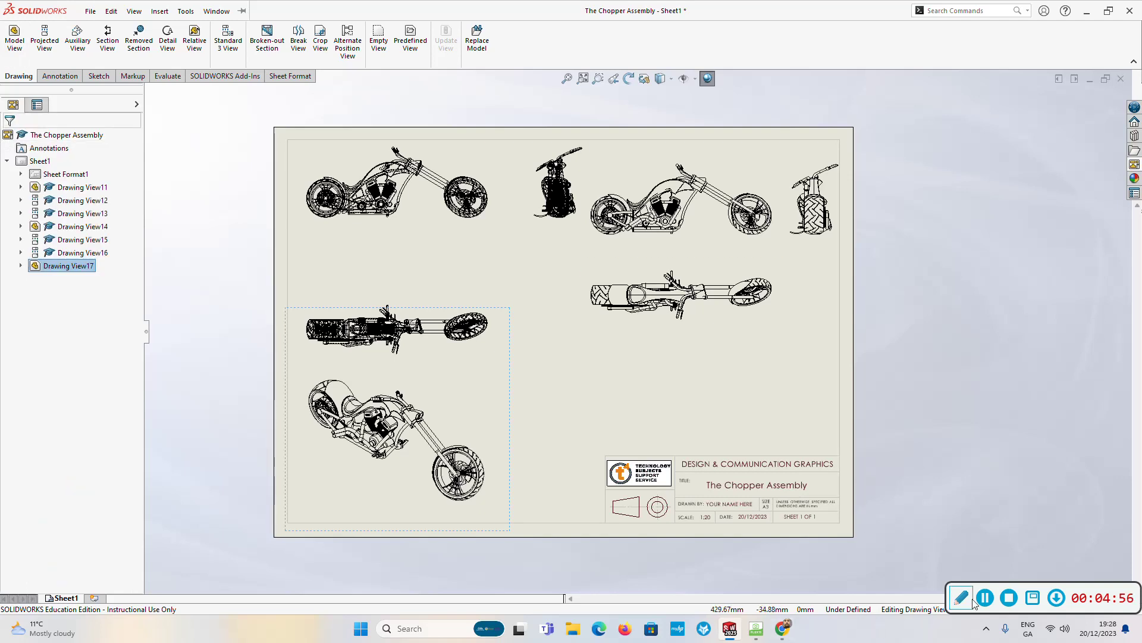
pyautogui.click(794, 636)
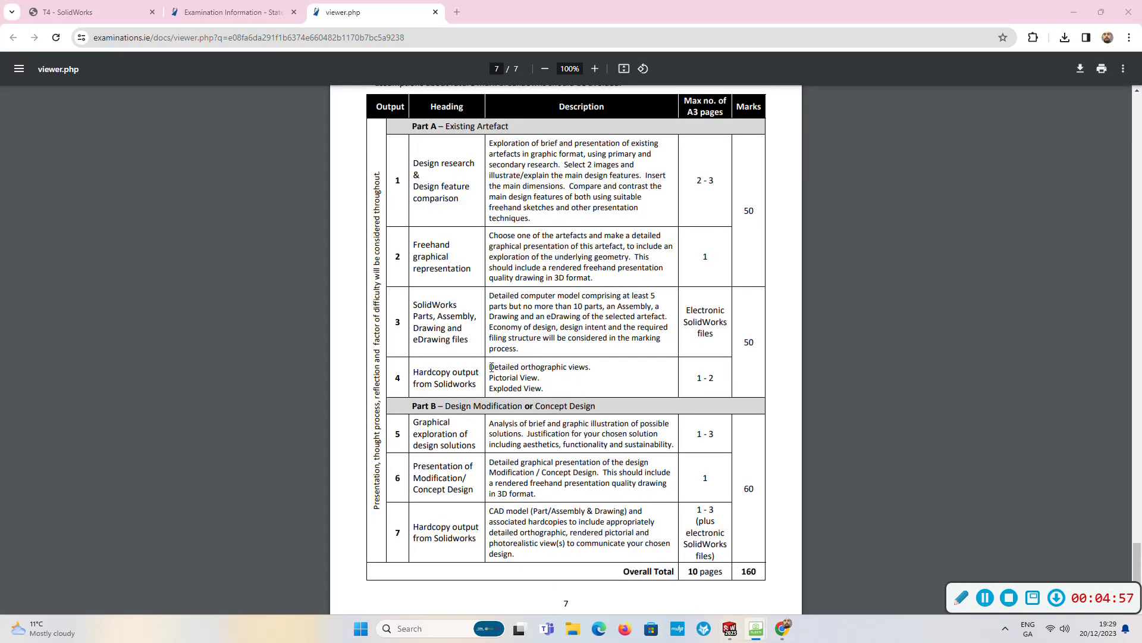
# Highlight the 'Detailed orthographic views' and 'Pictorial View' lines in the brief's marks table
pyautogui.moveTo(491, 367); pyautogui.dragTo(545, 391)
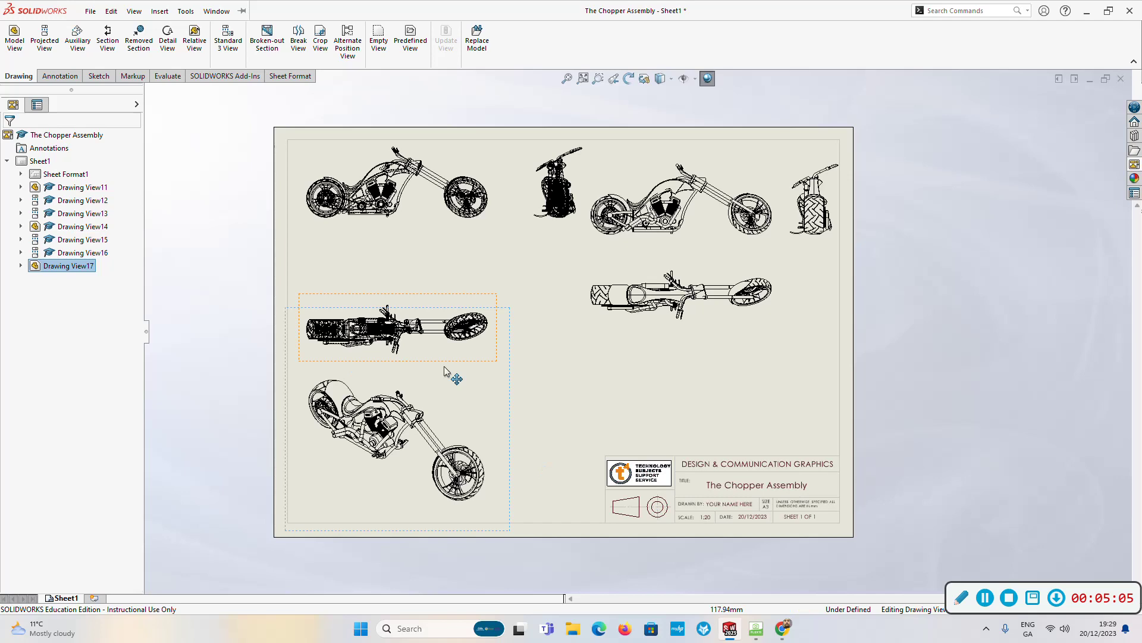
# Make the isometric view (Drawing View17) Shaded With Edges and return to the exam brief
pyautogui.click(78, 462)
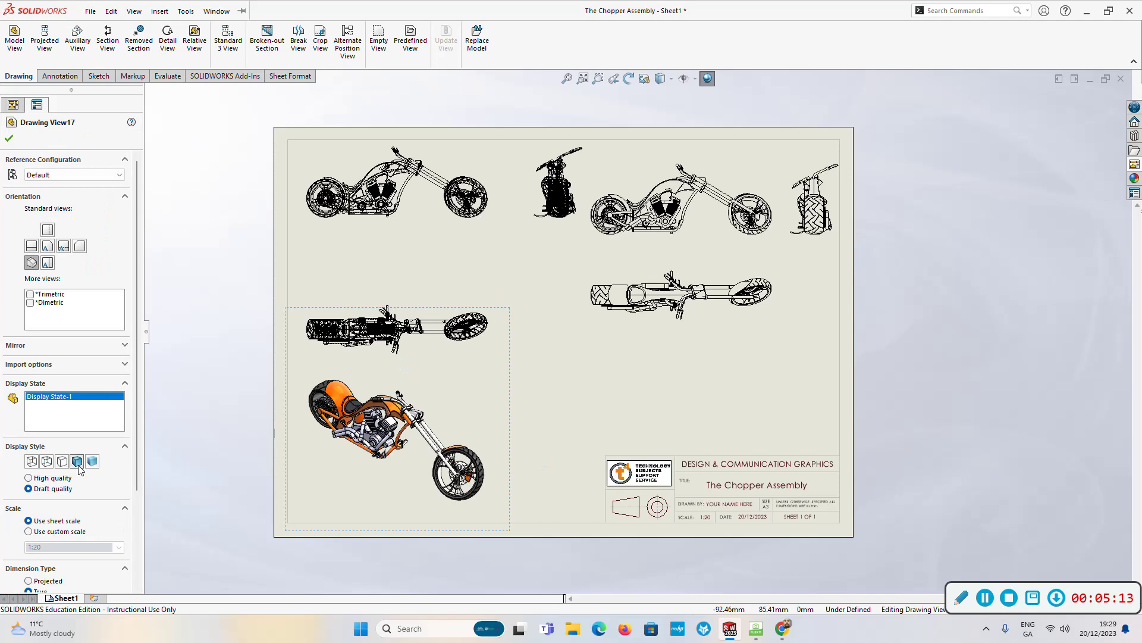
pyautogui.click(782, 629)
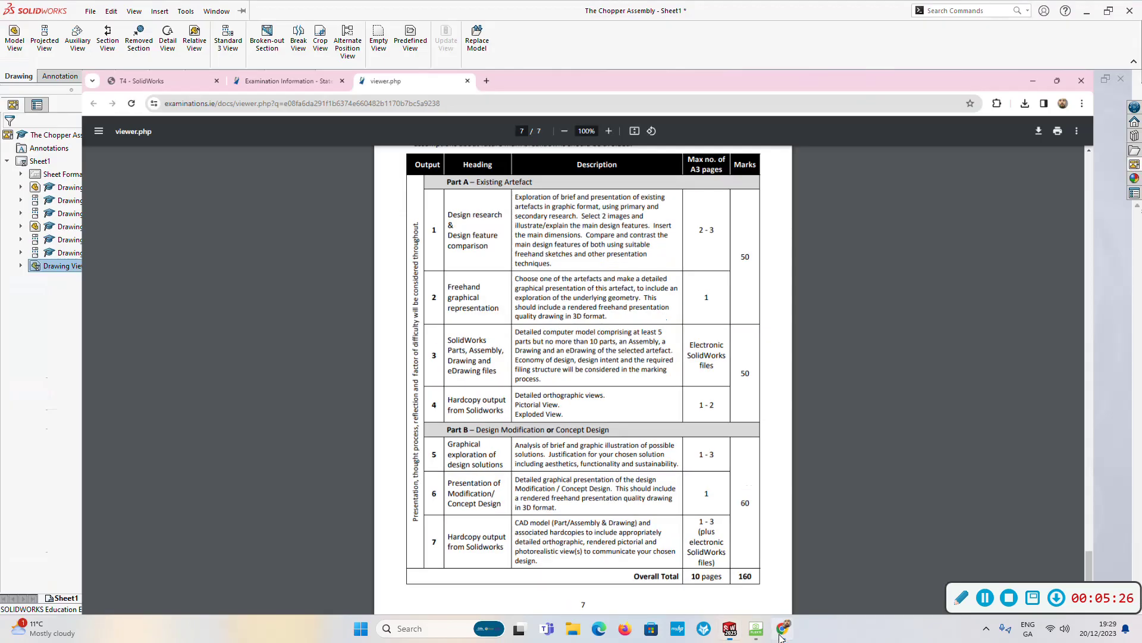